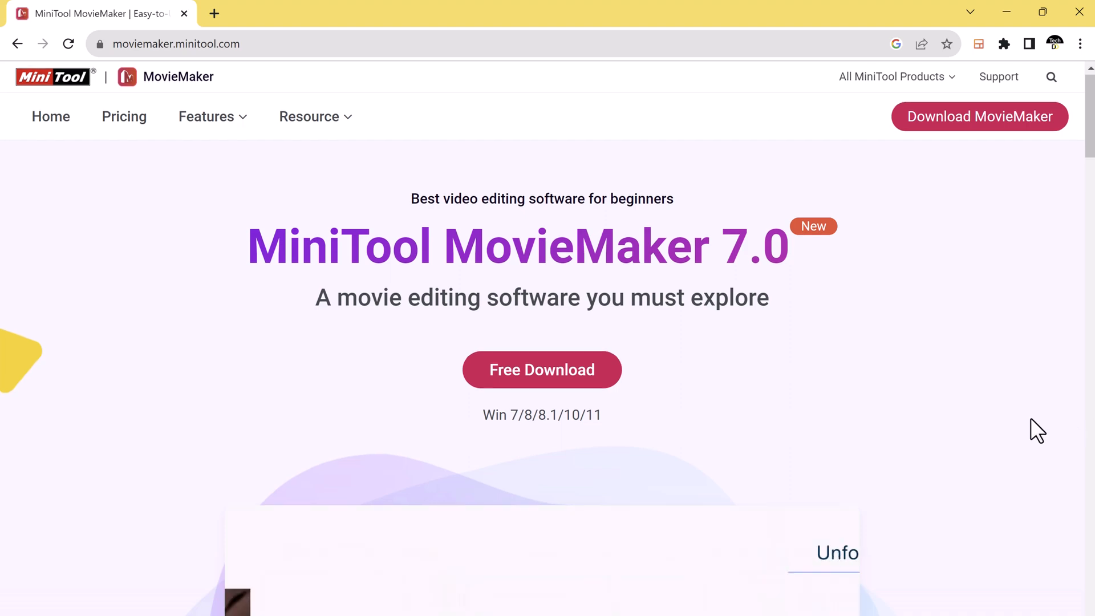
pyautogui.scroll(-4, 1025, 419)
pyautogui.scroll(-3, 1025, 425)
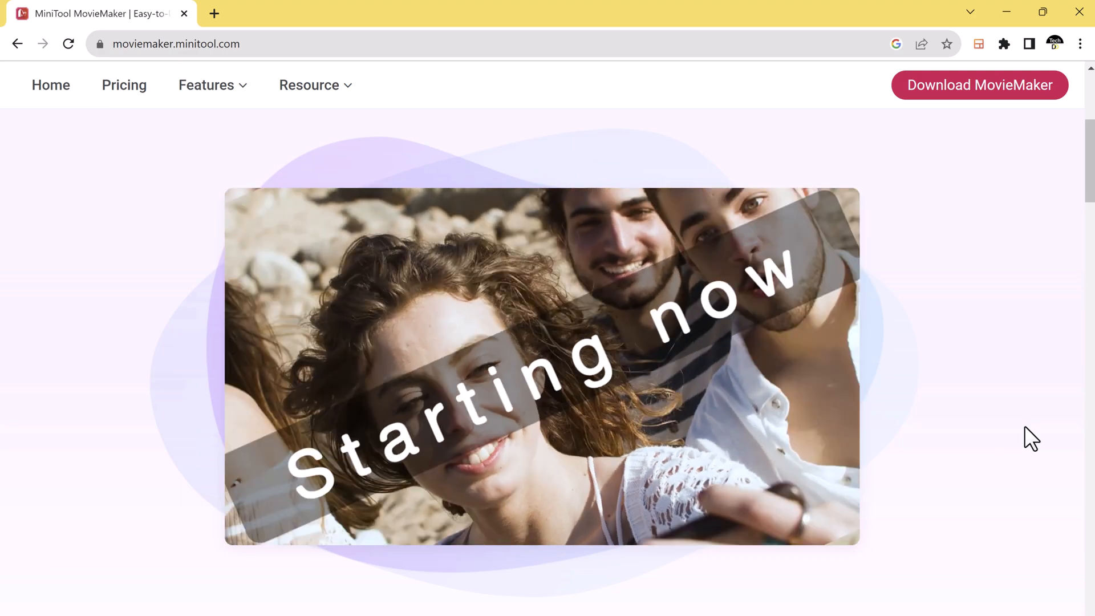
pyautogui.scroll(5, 1024, 426)
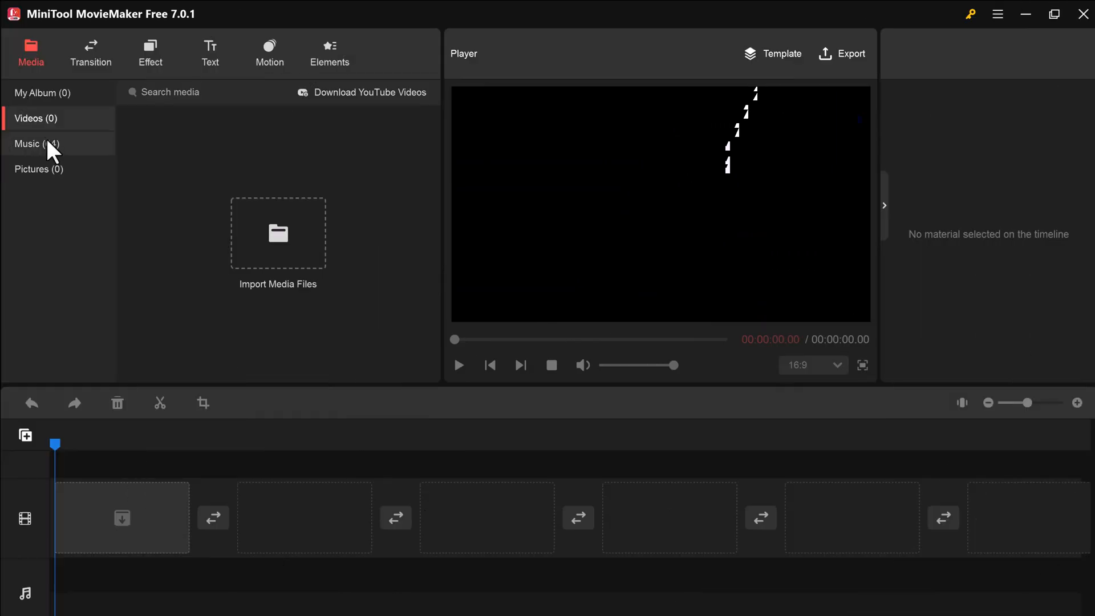
# Step: Browse the Music and Pictures categories of the media library, looking through the available music tracks
pyautogui.click(47, 142)
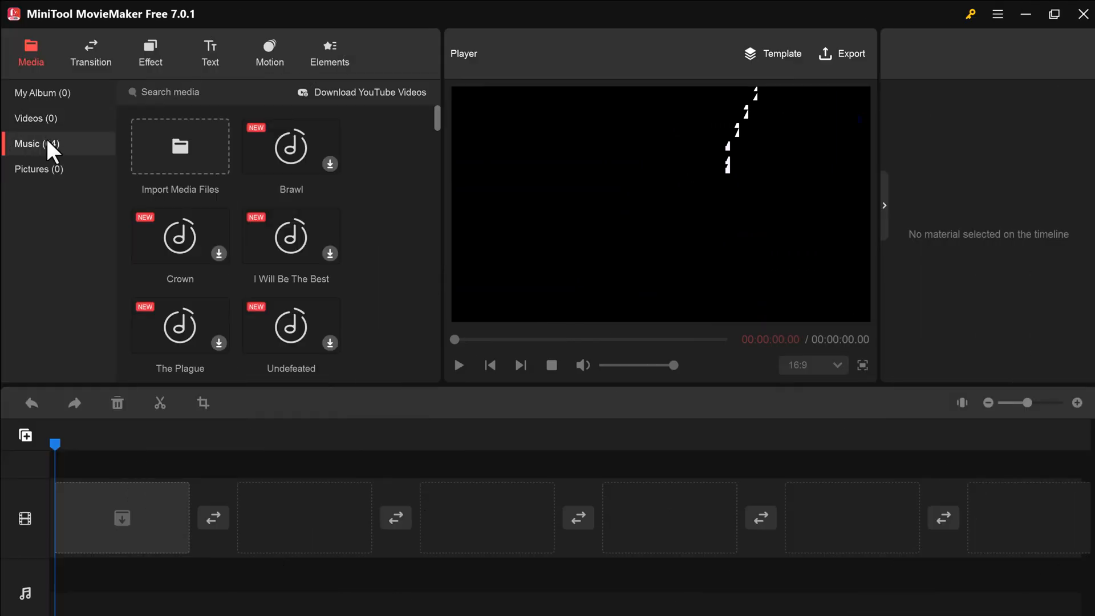
pyautogui.click(49, 169)
pyautogui.click(43, 145)
pyautogui.scroll(-8, 251, 240)
pyautogui.scroll(-10, 251, 246)
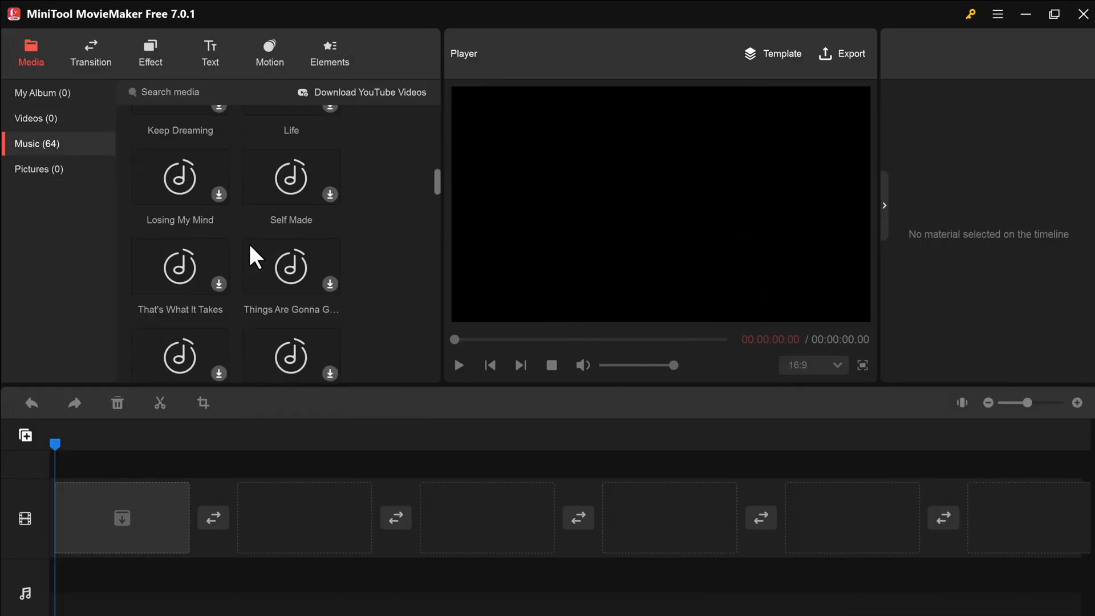
pyautogui.scroll(-5, 248, 242)
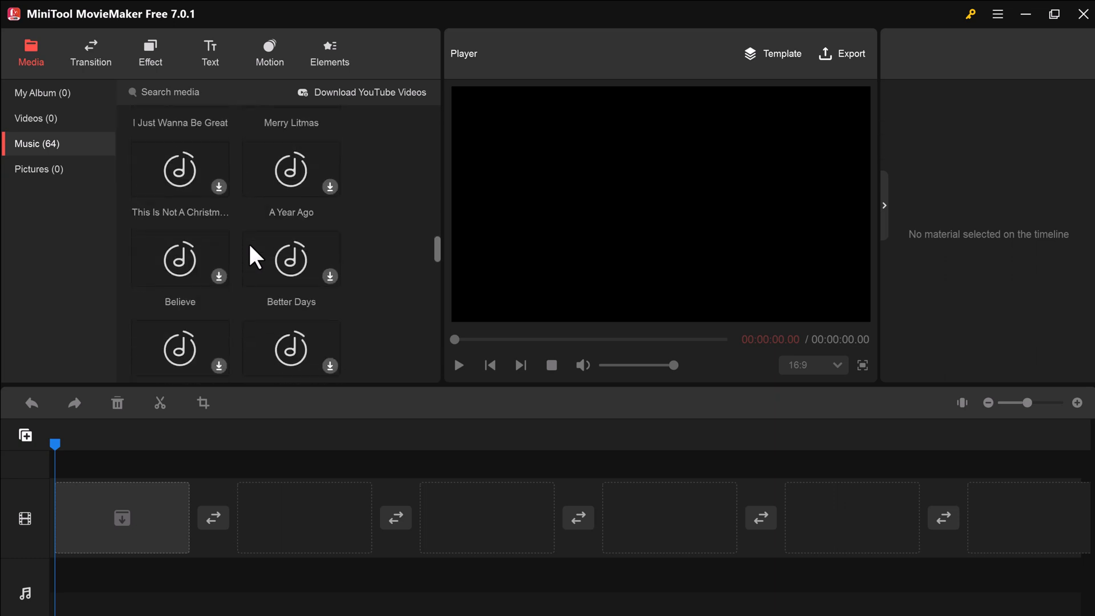
pyautogui.scroll(15, 248, 242)
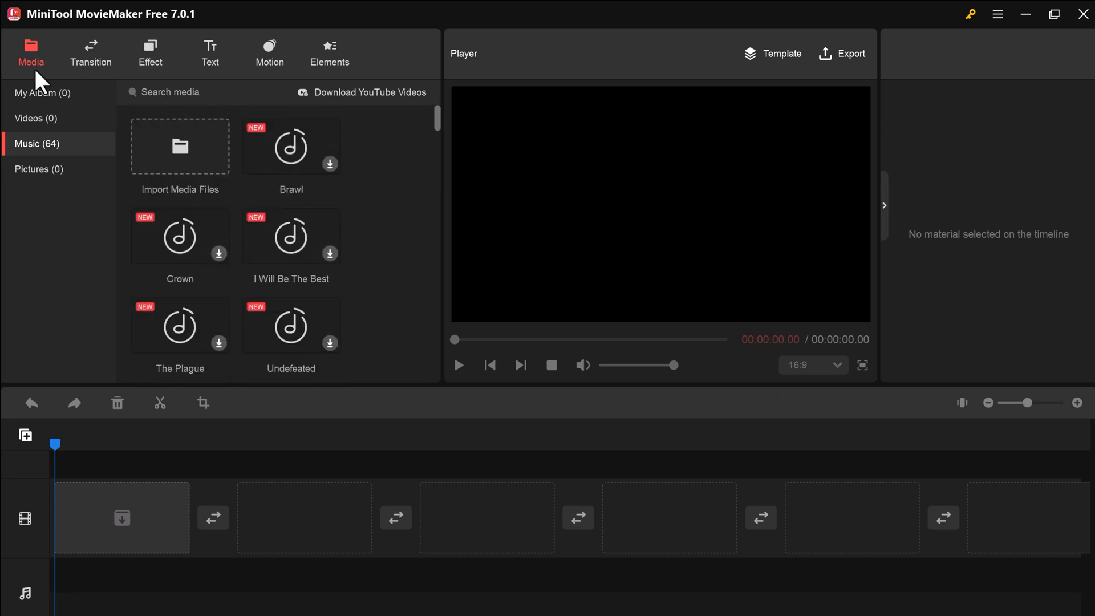
pyautogui.click(40, 93)
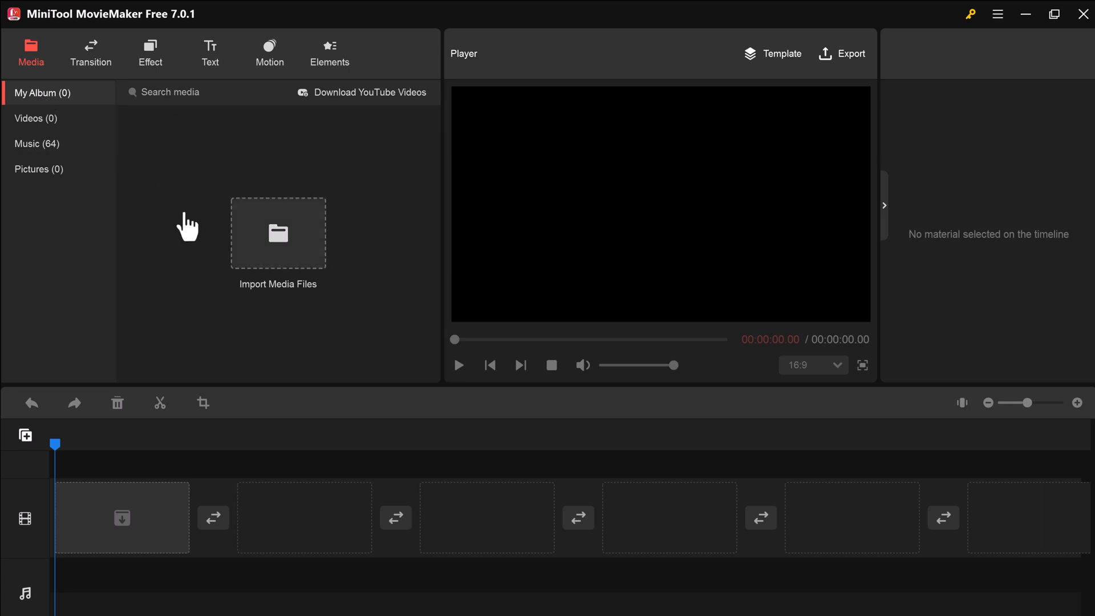
pyautogui.click(263, 262)
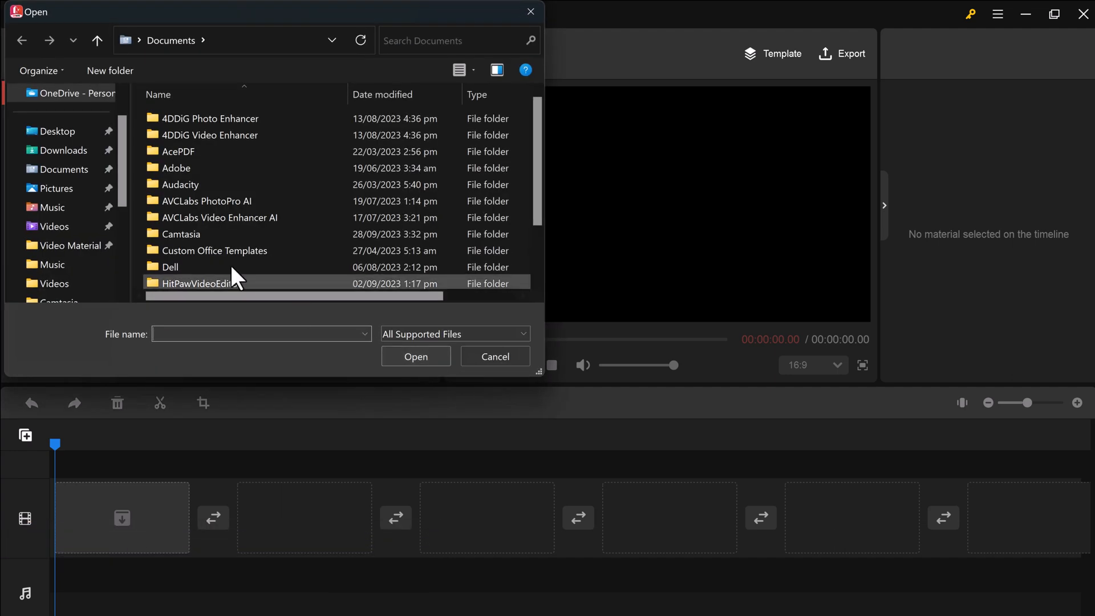
pyautogui.click(70, 155)
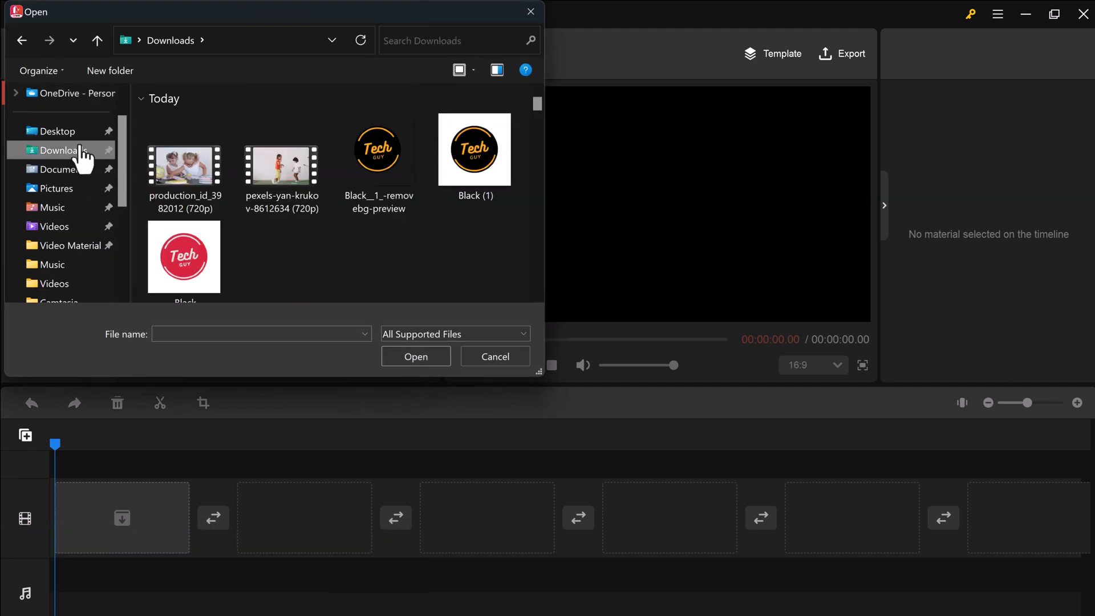
pyautogui.doubleClick(176, 160)
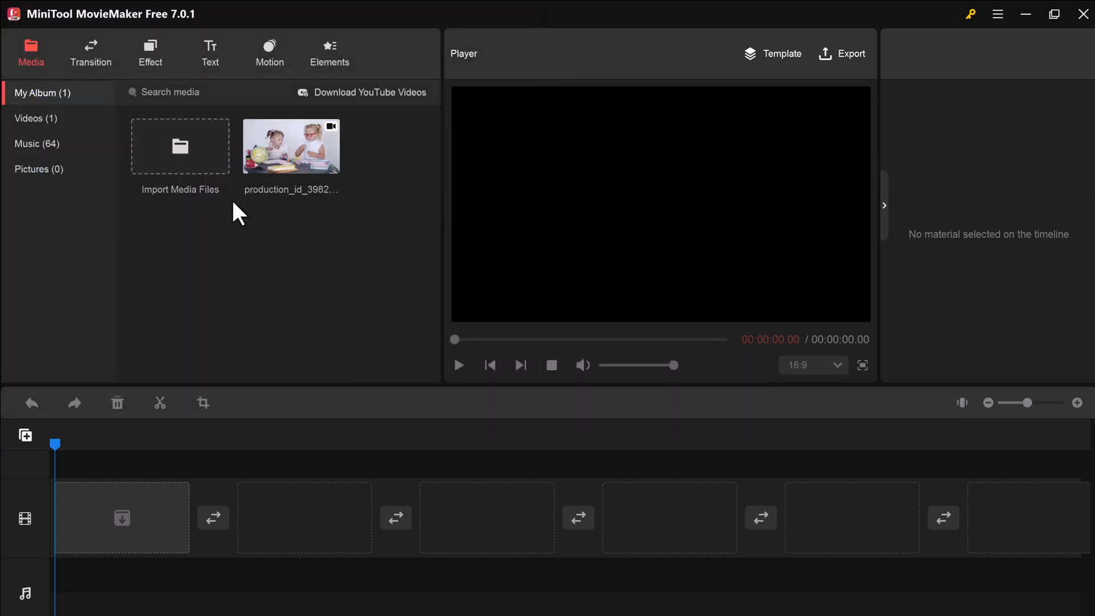
pyautogui.click(205, 155)
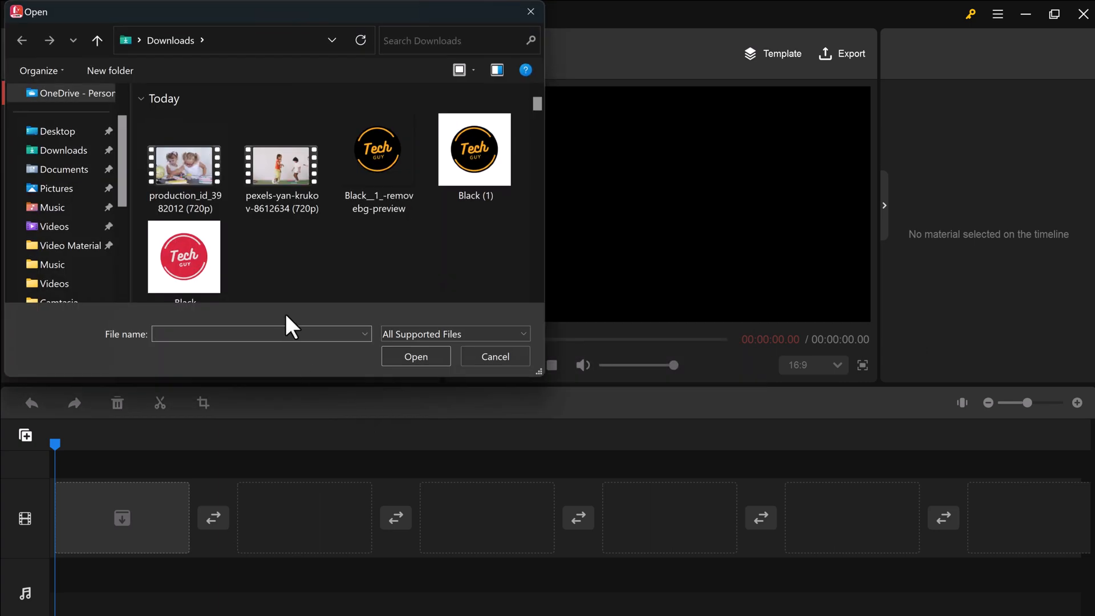
pyautogui.doubleClick(279, 191)
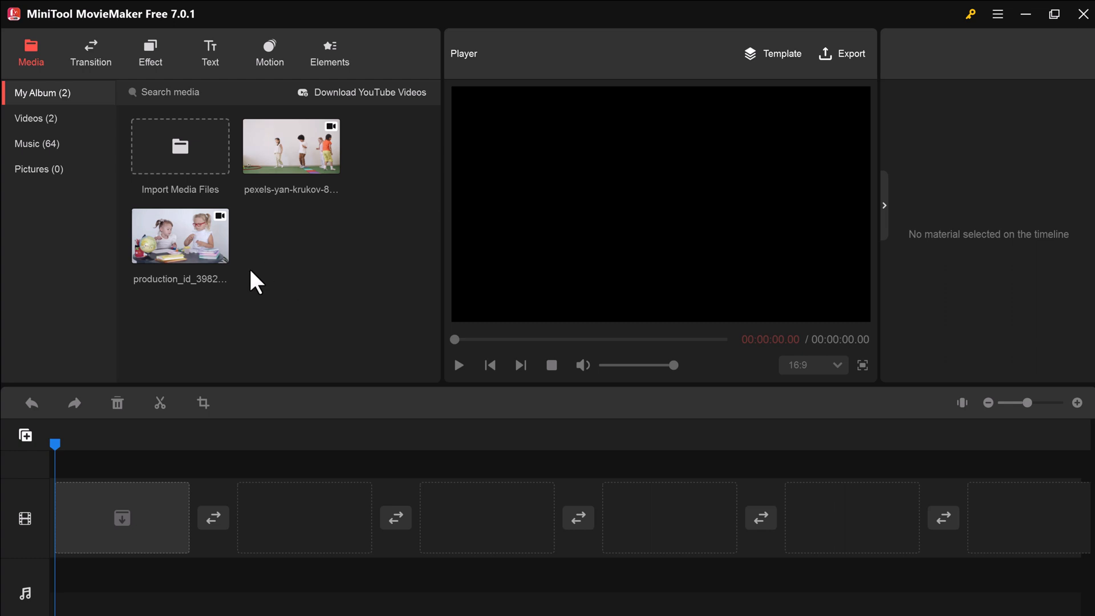
# Step: Add the production_id_3982012 clip to the timeline, followed by the pexels-yan-krukov clip
pyautogui.click(219, 252)
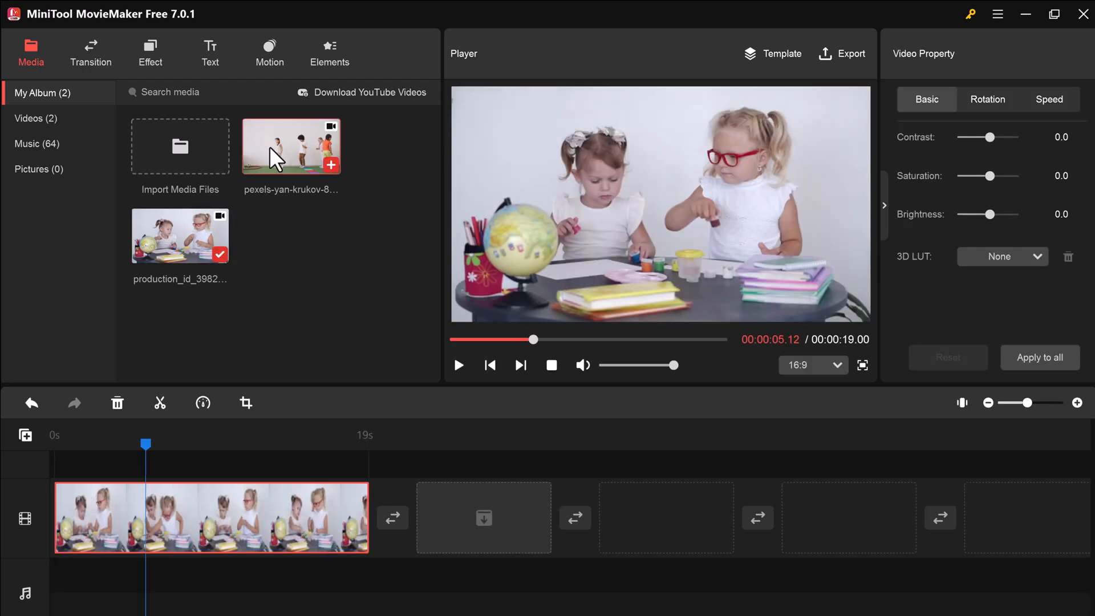
pyautogui.click(331, 165)
# Step: Preview the timeline by playing it briefly and scrubbing the playhead across both clips
pyautogui.click(459, 365)
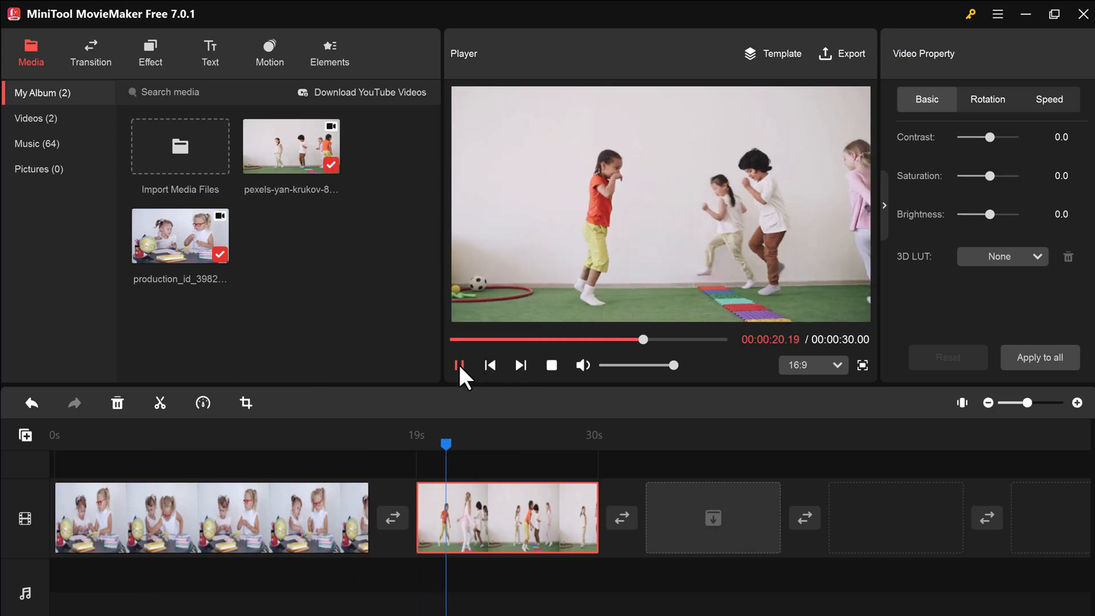
pyautogui.click(458, 365)
pyautogui.moveTo(446, 444); pyautogui.dragTo(241, 451)
pyautogui.moveTo(473, 520)
pyautogui.mouseDown()
pyautogui.moveTo(196, 518)
pyautogui.moveTo(456, 519)
pyautogui.mouseUp()
pyautogui.click(384, 517)
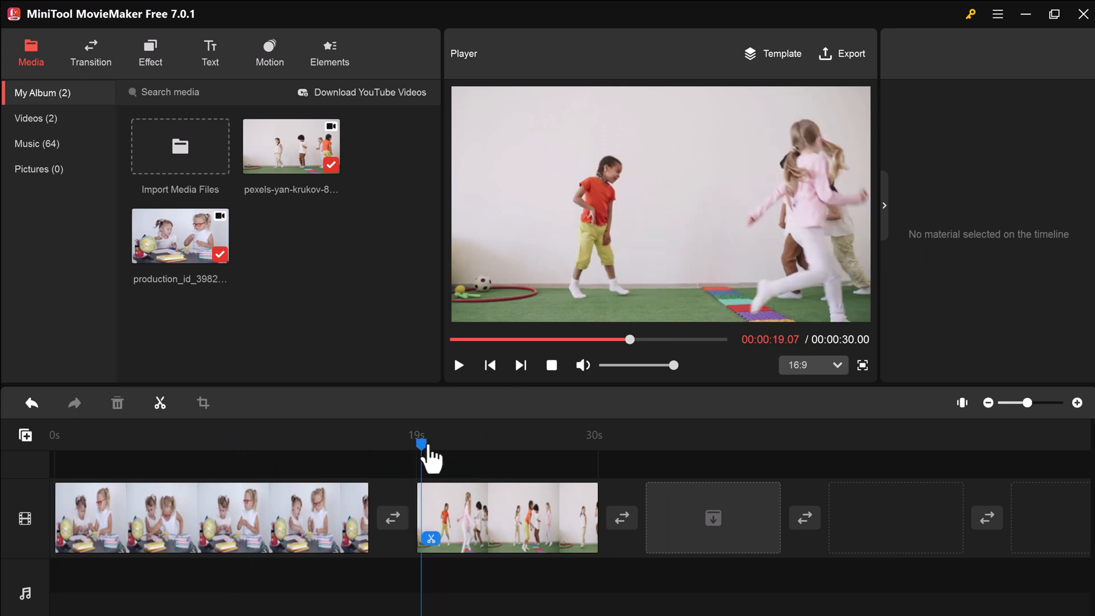
# Step: Set the first clip's contrast to 6.4, saturation to -36.9 and brightness to -30.5
pyautogui.click(219, 497)
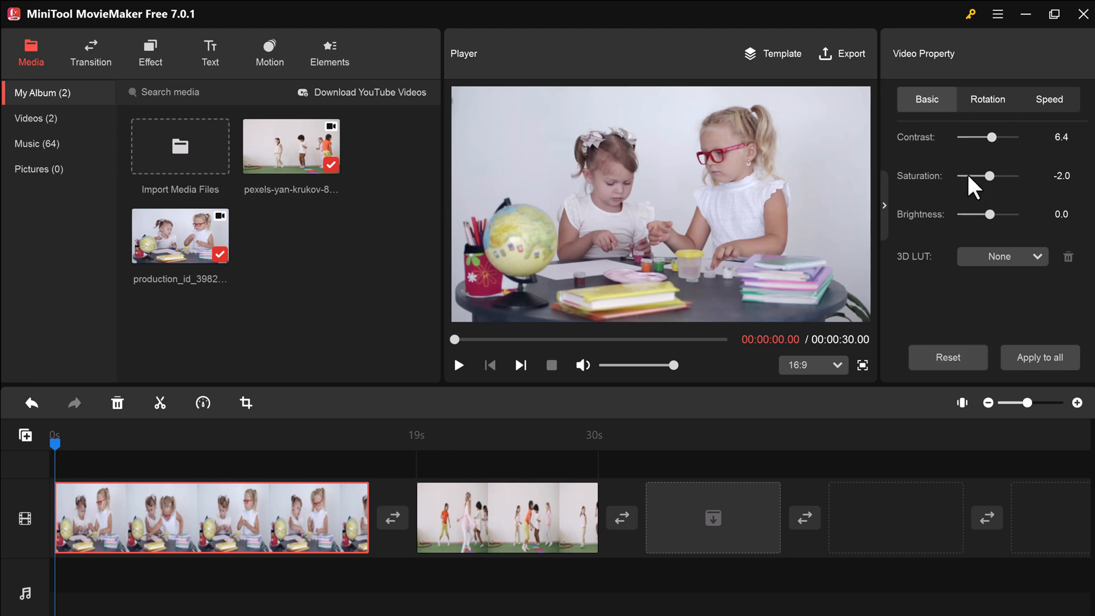
pyautogui.moveTo(989, 176)
pyautogui.mouseDown()
pyautogui.moveTo(964, 176)
pyautogui.moveTo(1021, 176)
pyautogui.moveTo(979, 175)
pyautogui.mouseUp()
pyautogui.moveTo(991, 214); pyautogui.dragTo(1003, 215)
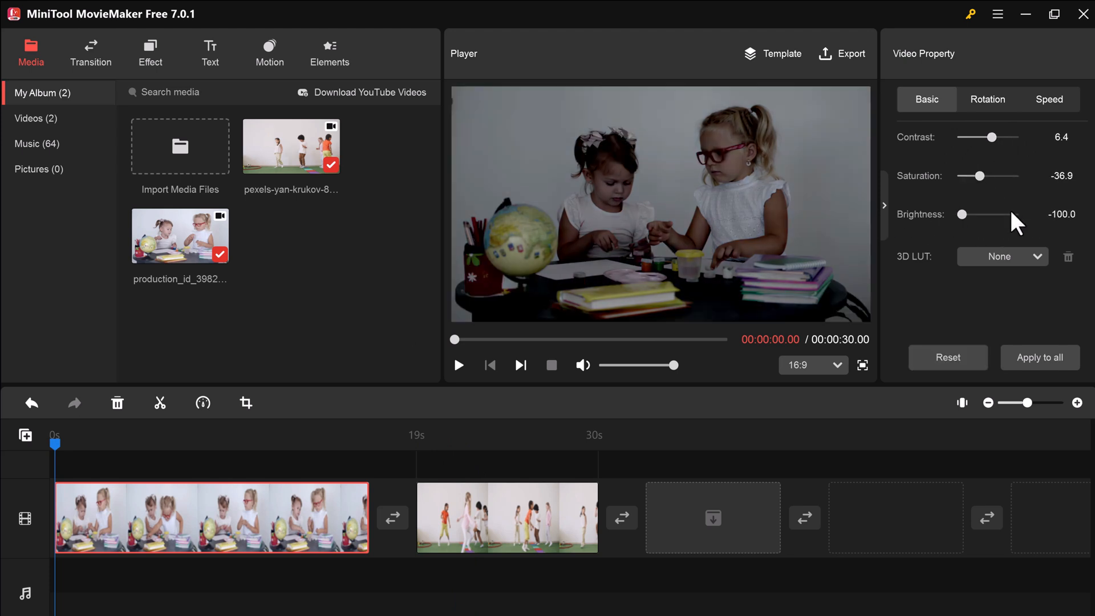
pyautogui.moveTo(974, 210)
pyautogui.mouseDown()
pyautogui.moveTo(963, 214)
pyautogui.moveTo(976, 214)
pyautogui.mouseUp()
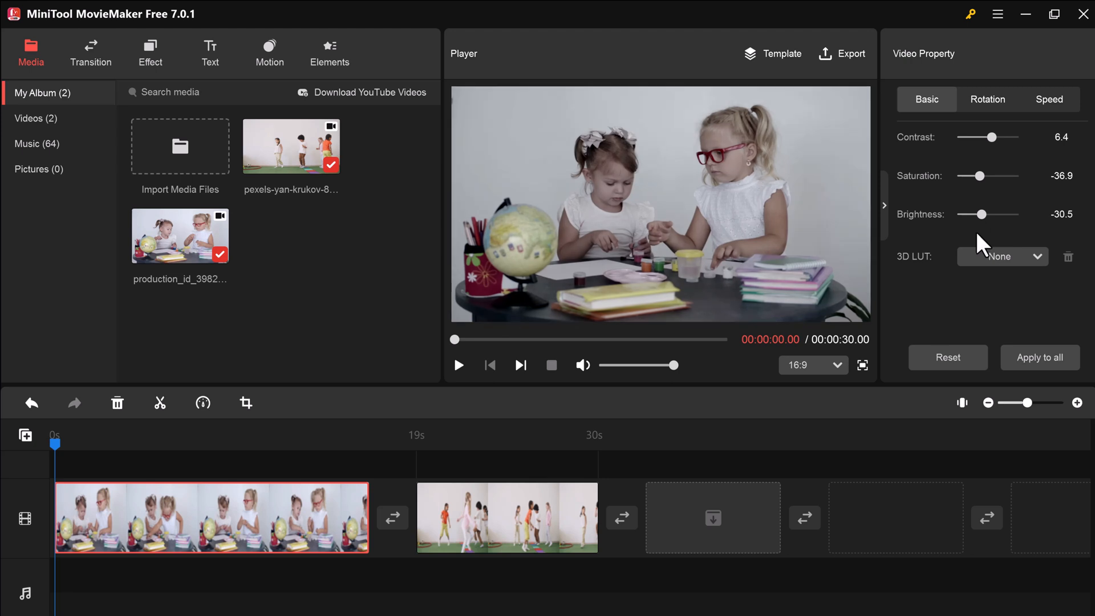
pyautogui.click(1020, 258)
pyautogui.scroll(-4, 987, 393)
pyautogui.scroll(4, 987, 385)
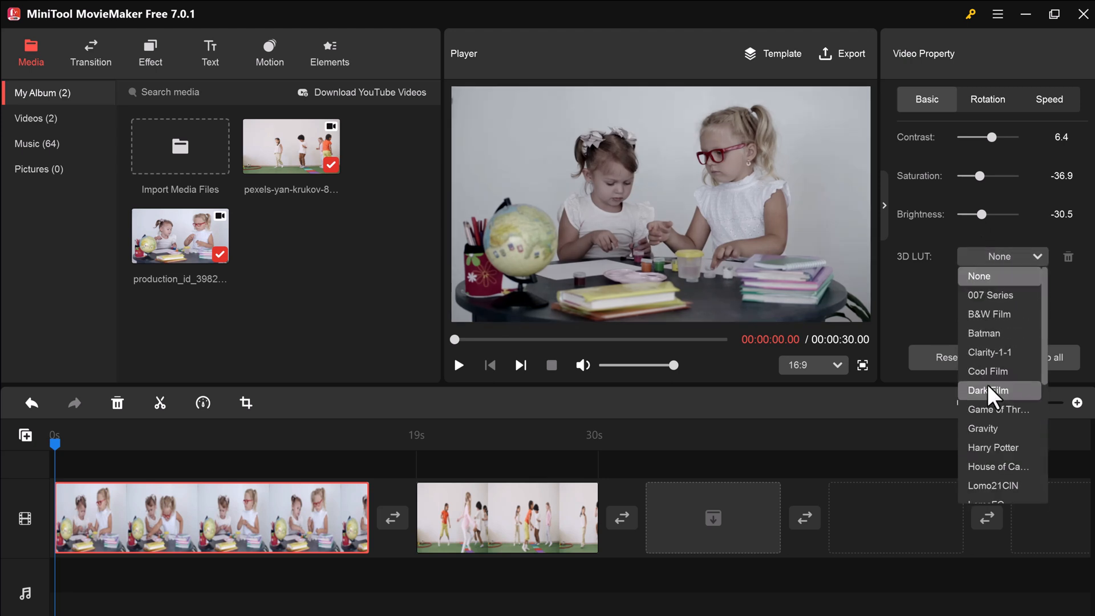
pyautogui.click(926, 270)
# Step: Try rotating the first clip and flipping it horizontally and vertically, restoring its original orientation each time
pyautogui.click(976, 101)
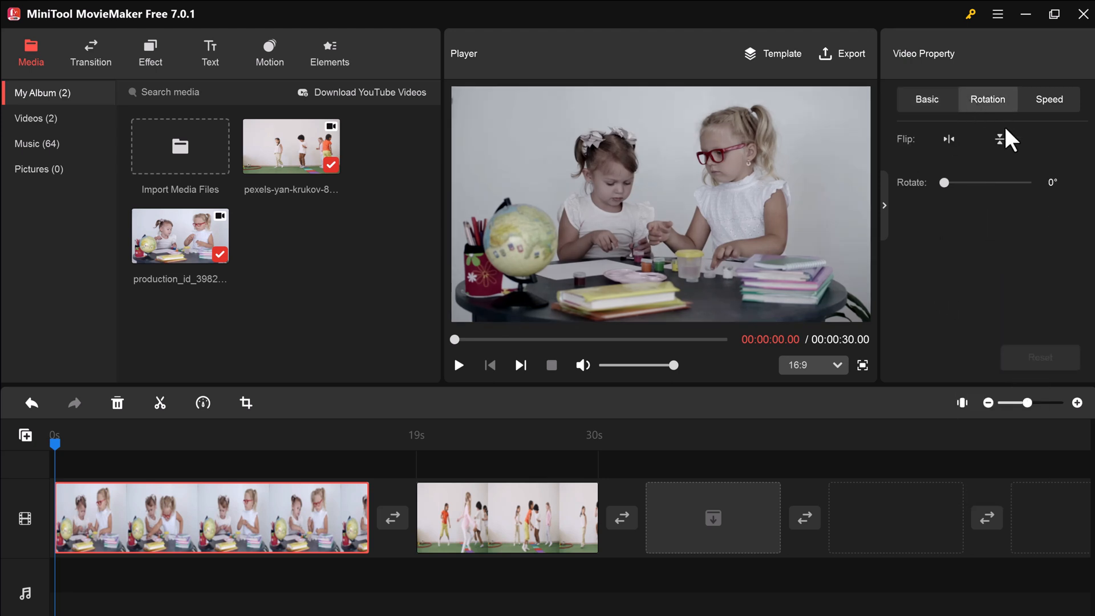
pyautogui.moveTo(960, 182); pyautogui.dragTo(924, 196)
pyautogui.click(948, 139)
pyautogui.click(948, 139)
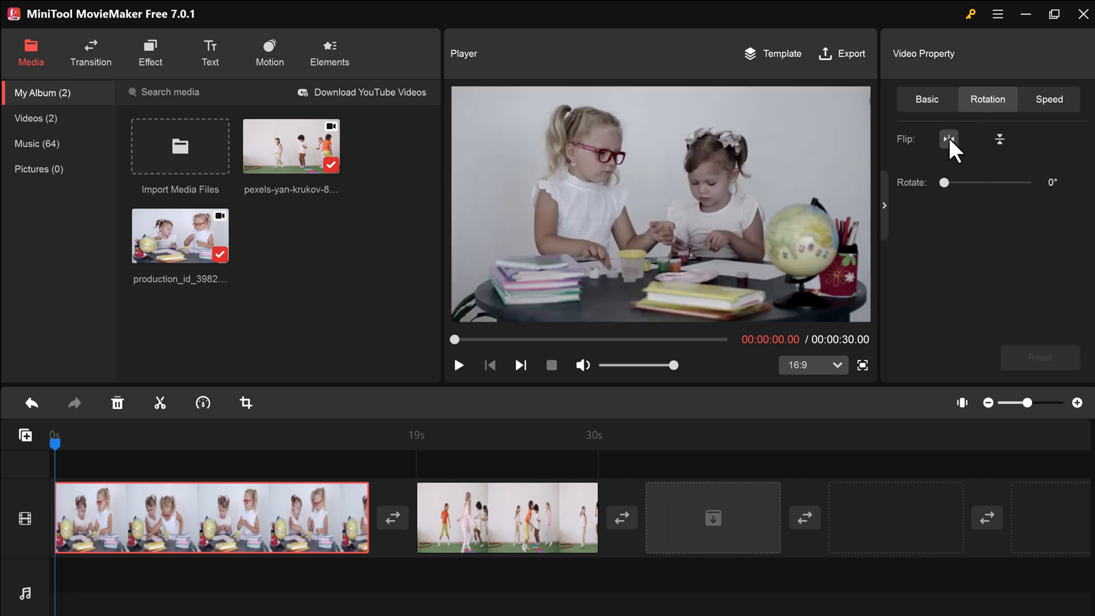
pyautogui.click(998, 141)
pyautogui.click(998, 141)
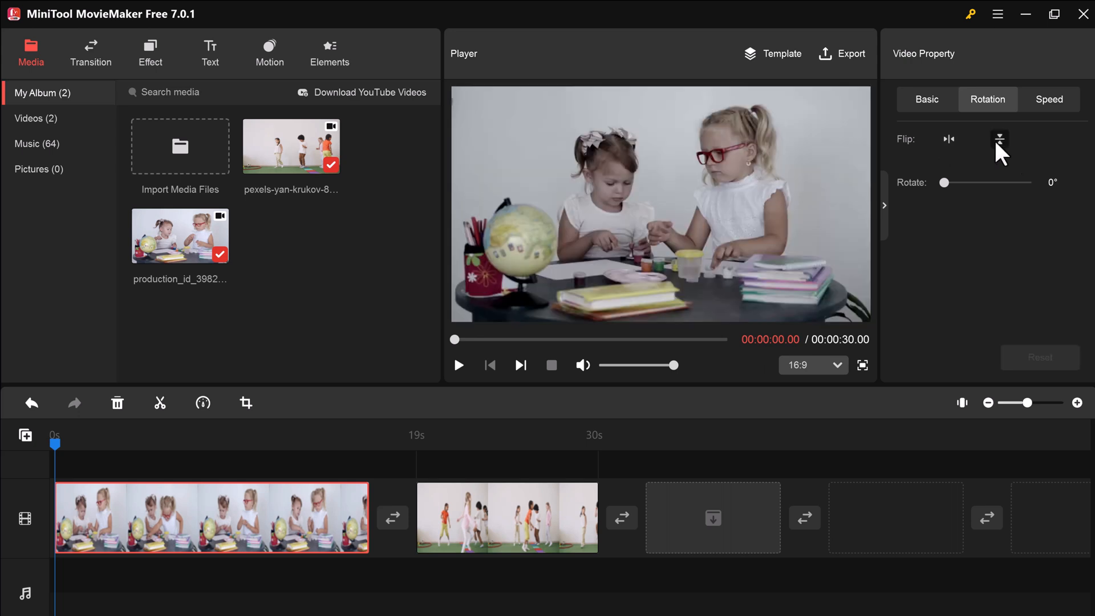
pyautogui.click(998, 141)
pyautogui.click(998, 141)
# Step: Delete the first clip from the timeline and undo the deletion
pyautogui.moveTo(1015, 400)
pyautogui.mouseDown()
pyautogui.moveTo(1001, 402)
pyautogui.moveTo(1018, 402)
pyautogui.mouseUp()
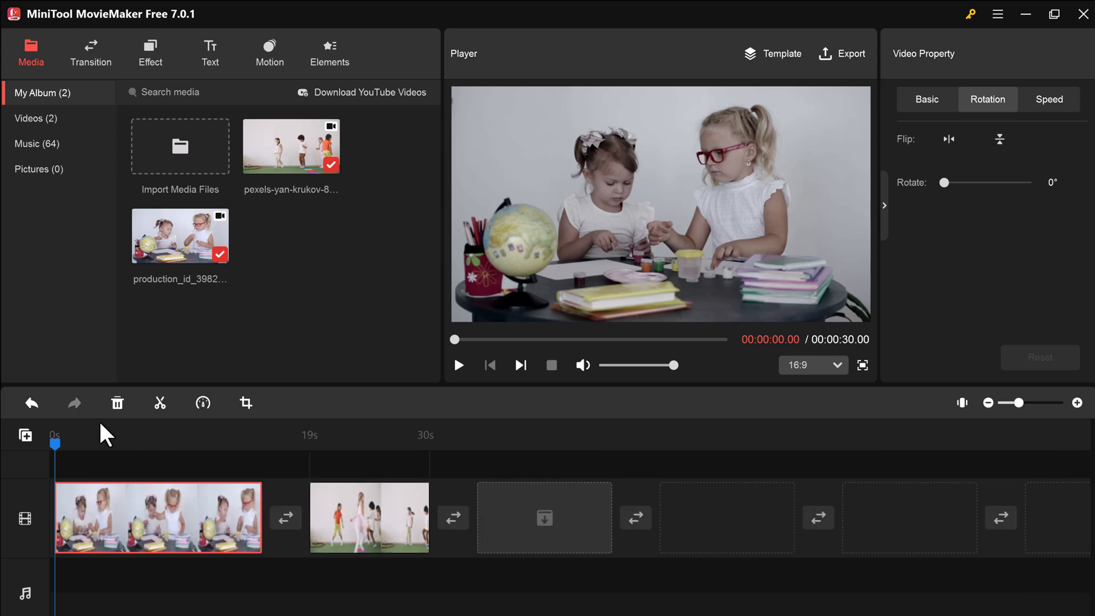
pyautogui.click(31, 404)
pyautogui.click(67, 401)
pyautogui.click(119, 405)
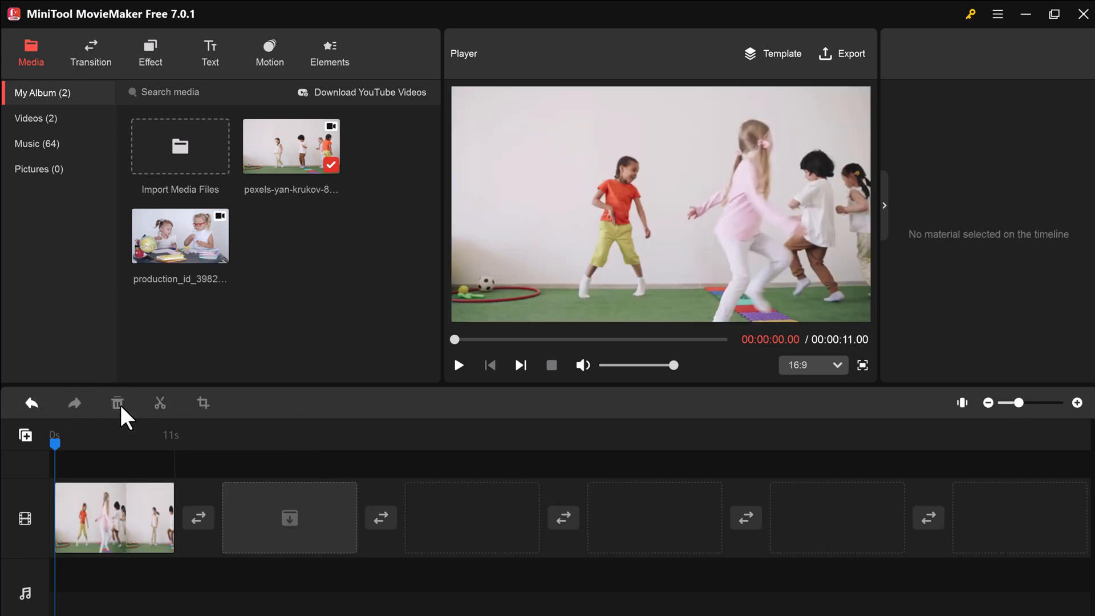
pyautogui.click(31, 403)
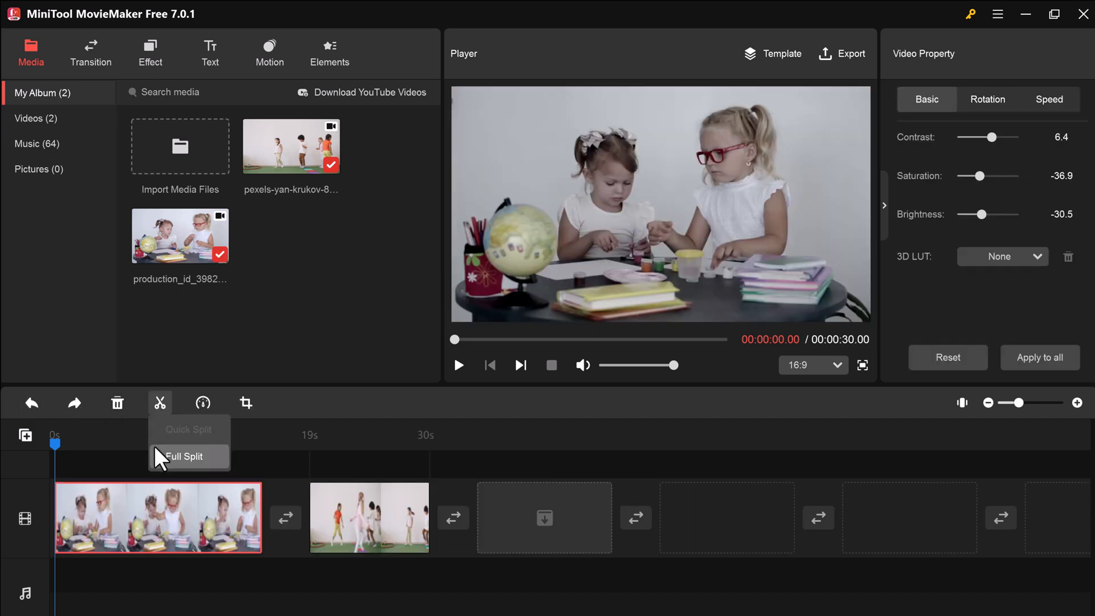
# Step: Apply a Quick Split to the first clip at 00:00:09.10 and undo the split
pyautogui.moveTo(60, 448); pyautogui.dragTo(163, 454)
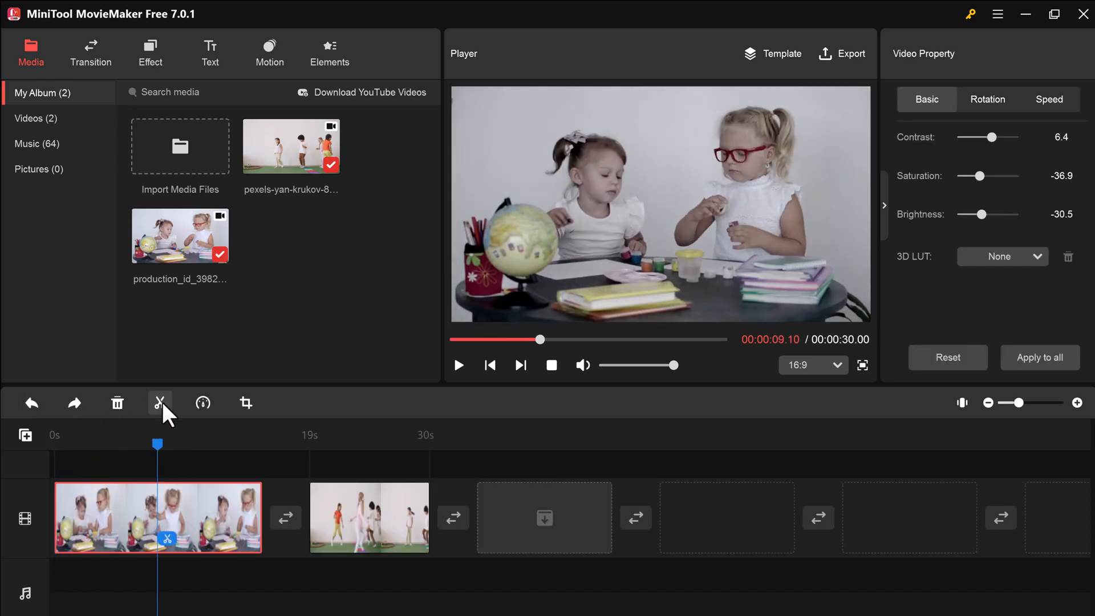
pyautogui.moveTo(162, 401)
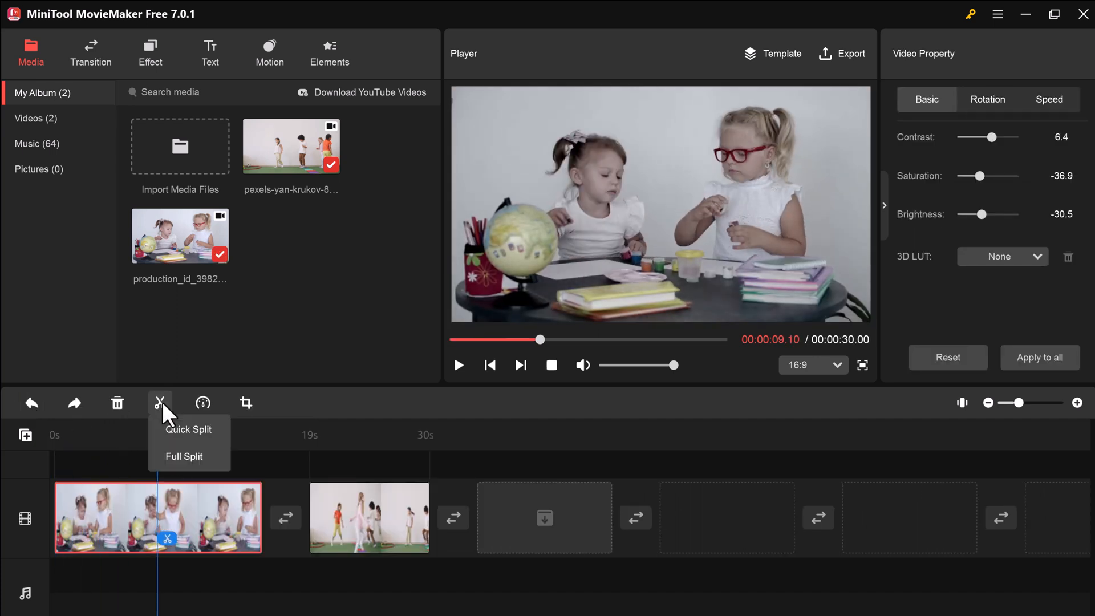
pyautogui.click(183, 438)
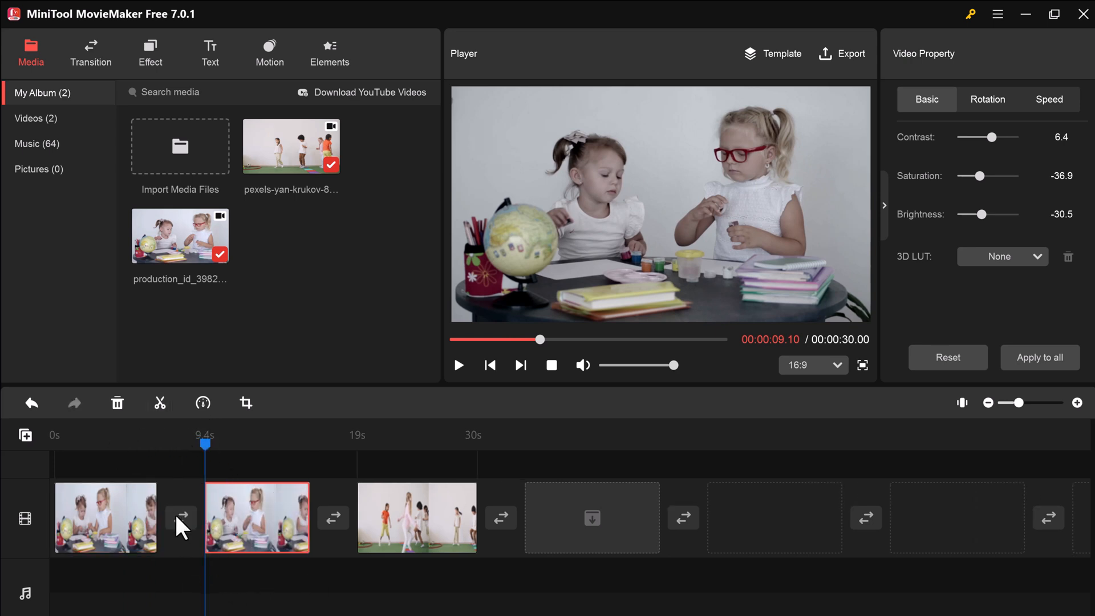
pyautogui.click(32, 400)
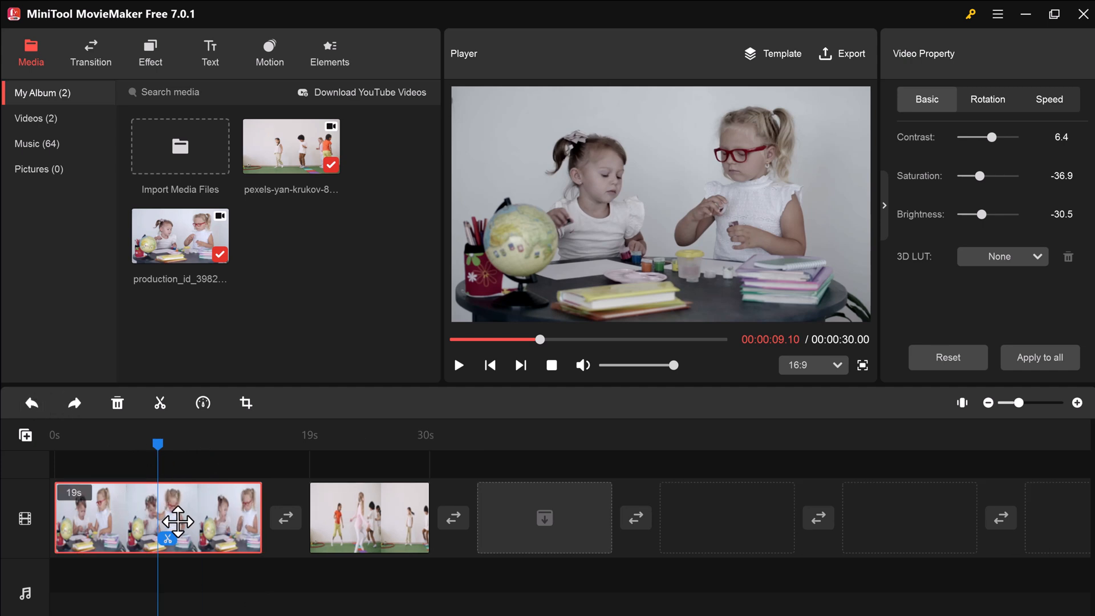
# Step: Return the playhead to the start and add the AdvancedMosaic transition between the two clips
pyautogui.click(80, 460)
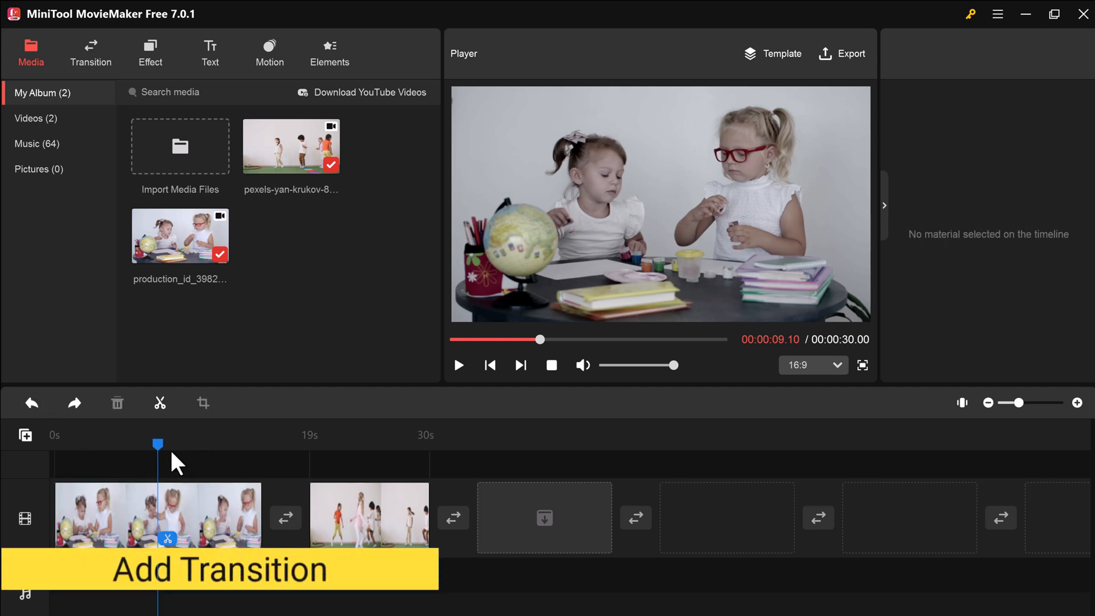
pyautogui.moveTo(159, 451); pyautogui.dragTo(52, 451)
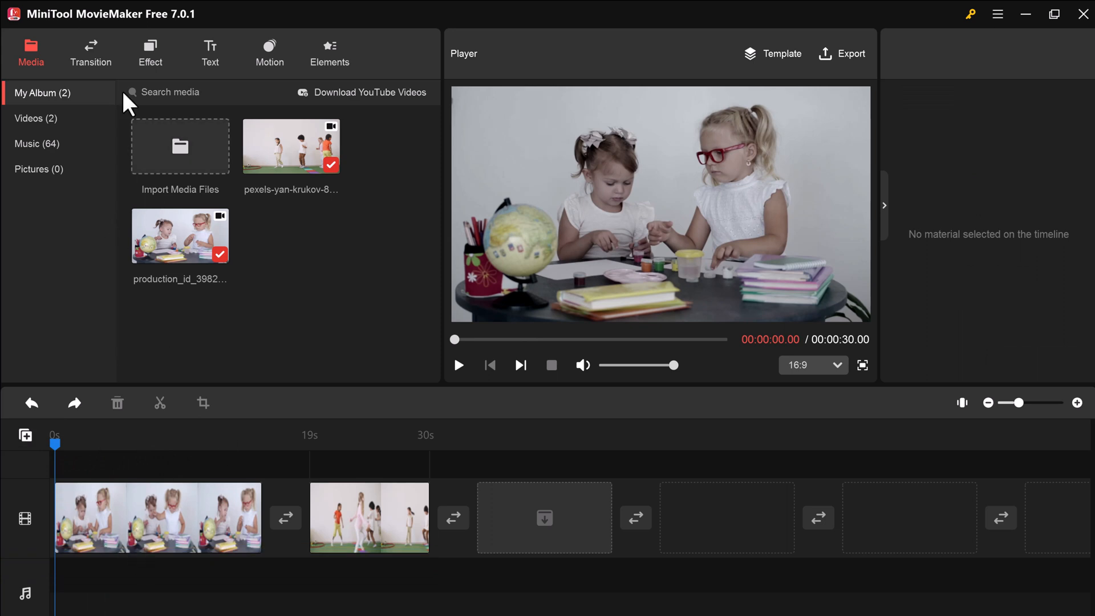
pyautogui.click(83, 57)
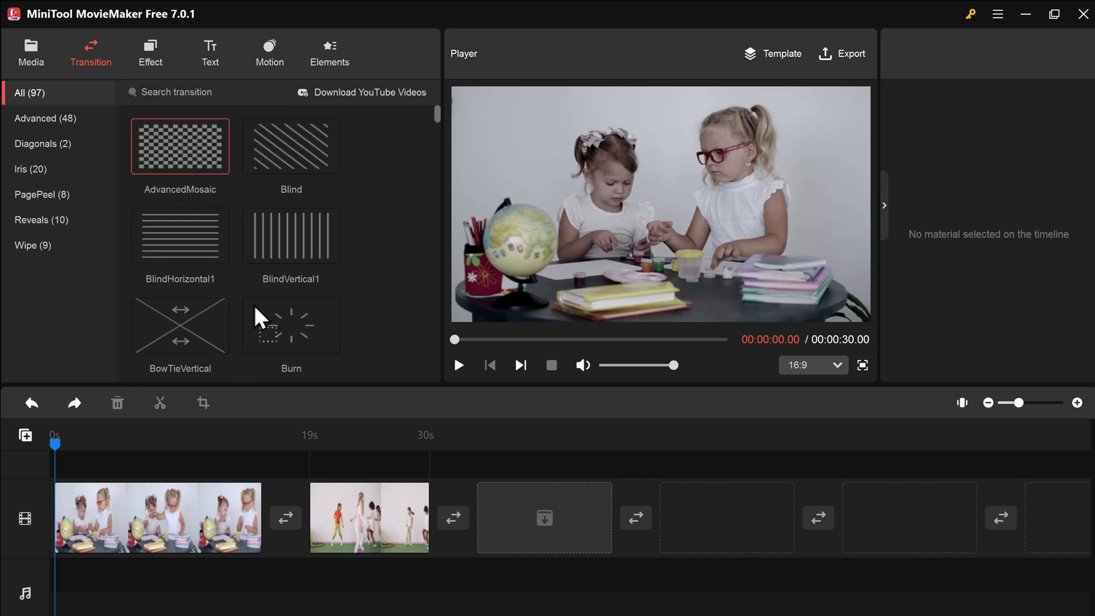
pyautogui.moveTo(288, 517); pyautogui.dragTo(288, 517)
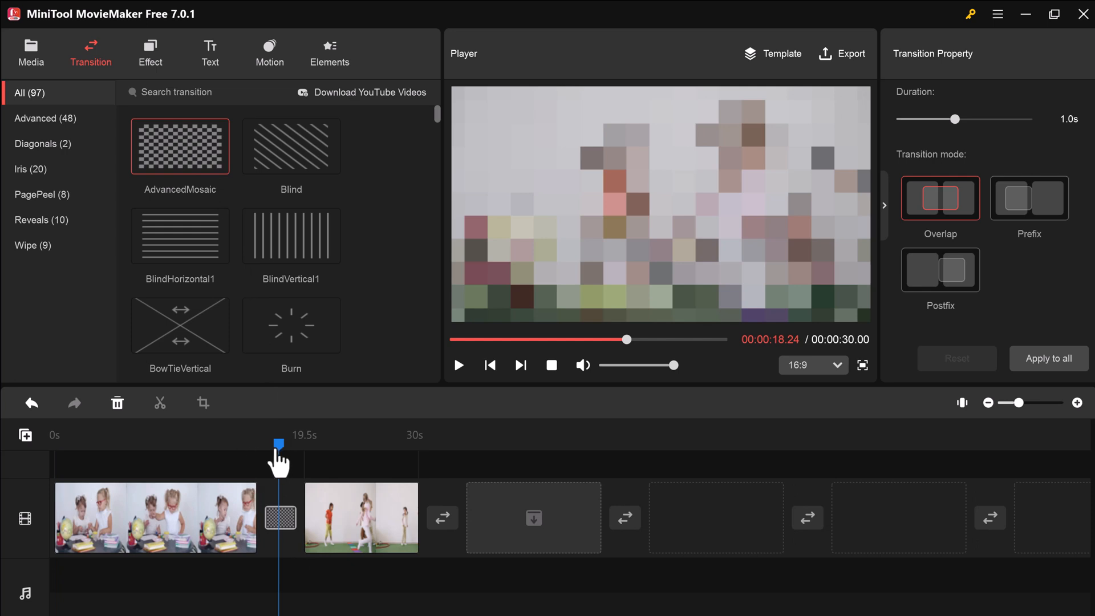
# Step: Move the playhead back to 00:00:10.19 and play through the first clip towards the AdvancedMosaic transition
pyautogui.moveTo(278, 450); pyautogui.dragTo(172, 444)
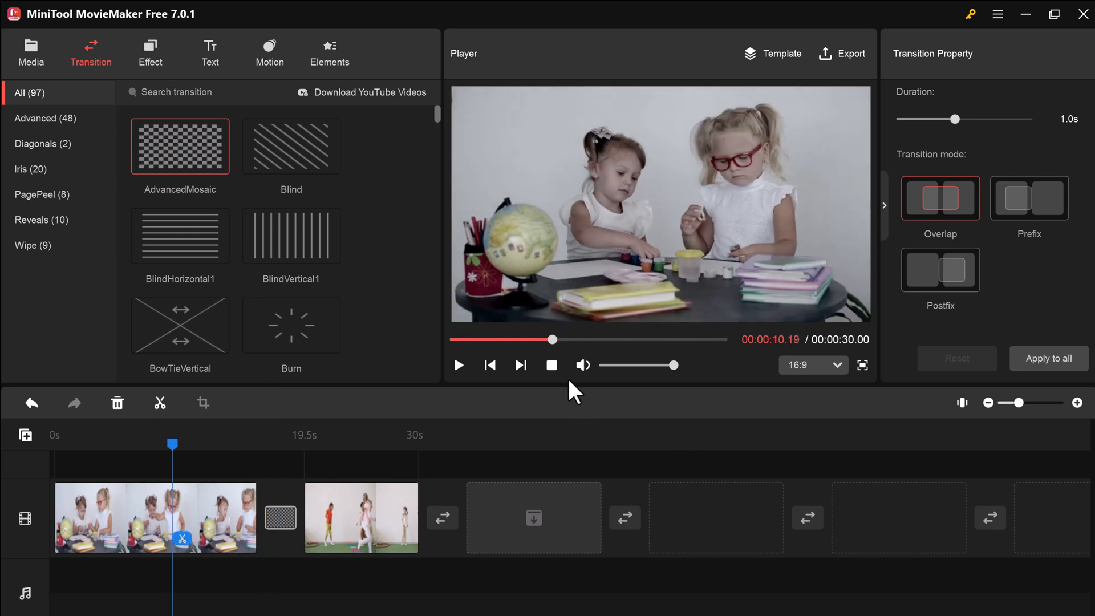
pyautogui.click(459, 365)
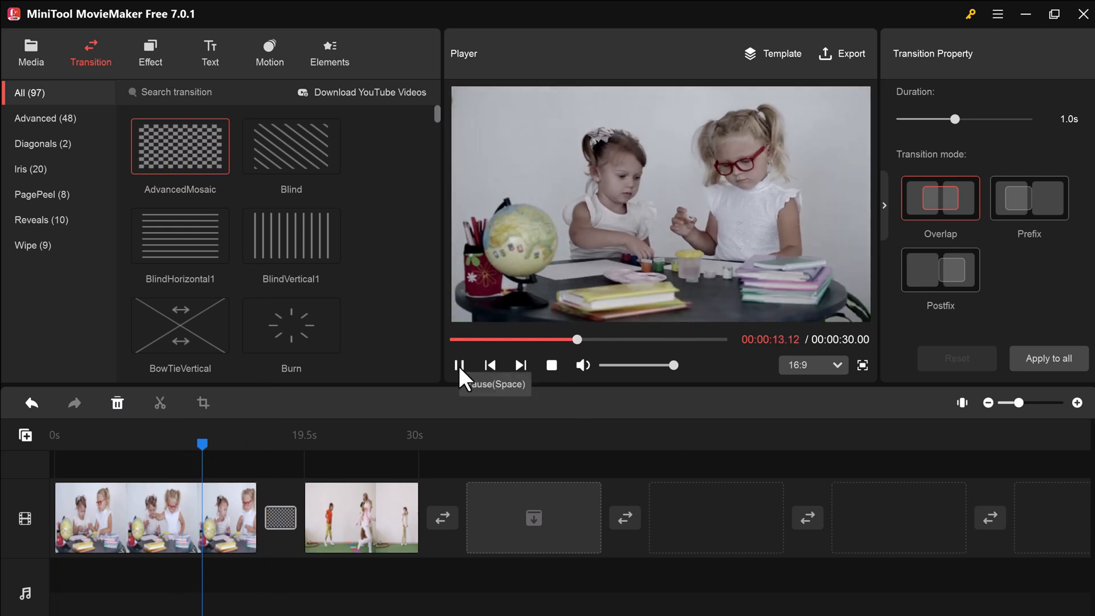
pyautogui.click(249, 452)
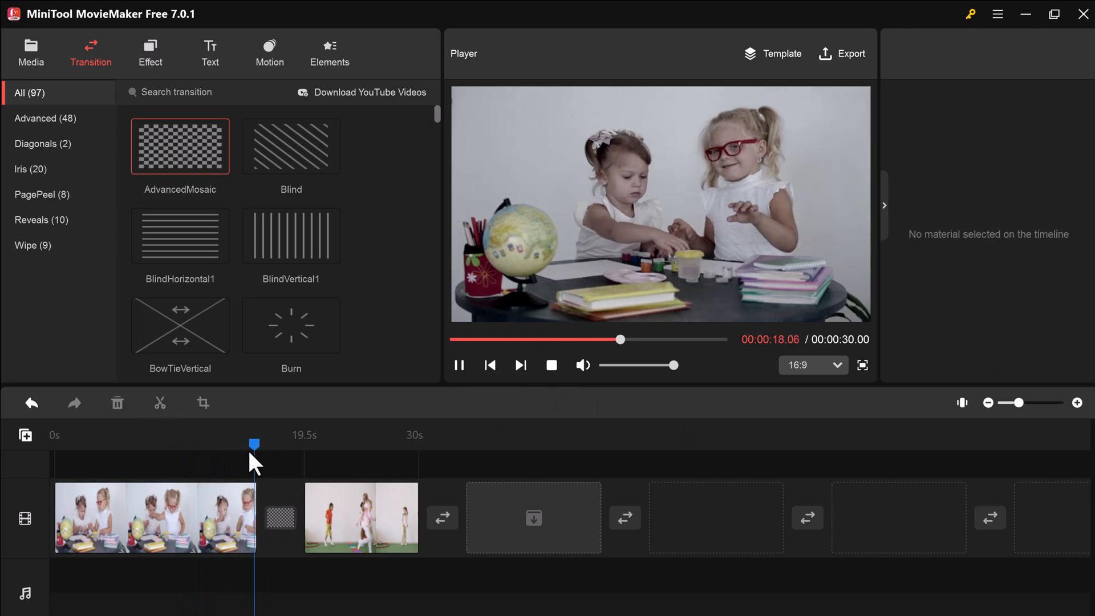
# Step: Undo the AdvancedMosaic transition, add the Blind transition between the two clips instead and preview it
pyautogui.click(33, 404)
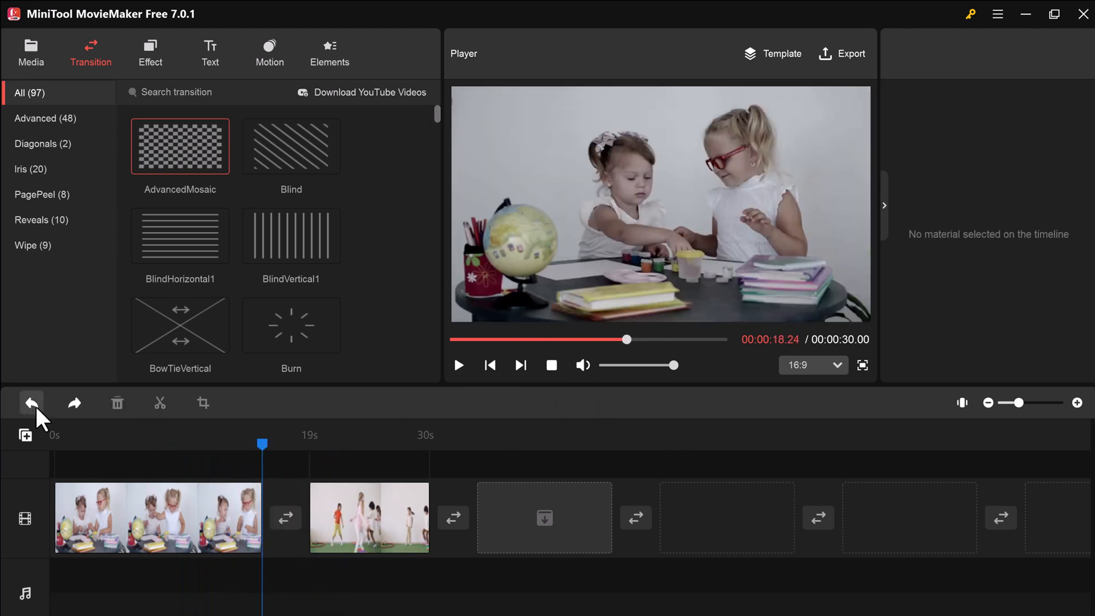
pyautogui.moveTo(268, 138); pyautogui.dragTo(285, 518)
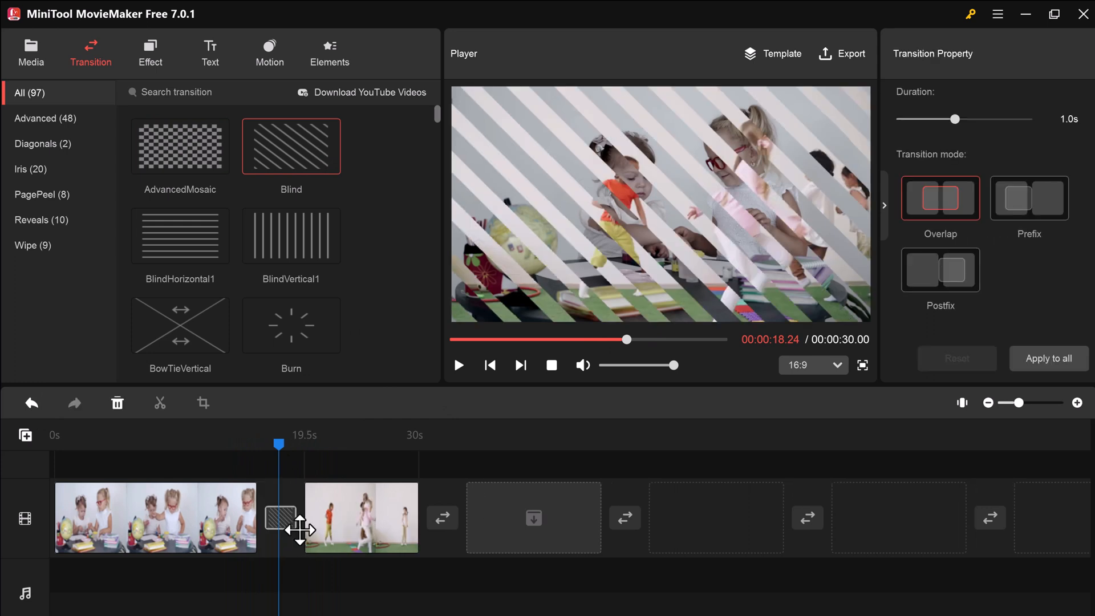
pyautogui.click(244, 459)
pyautogui.click(464, 371)
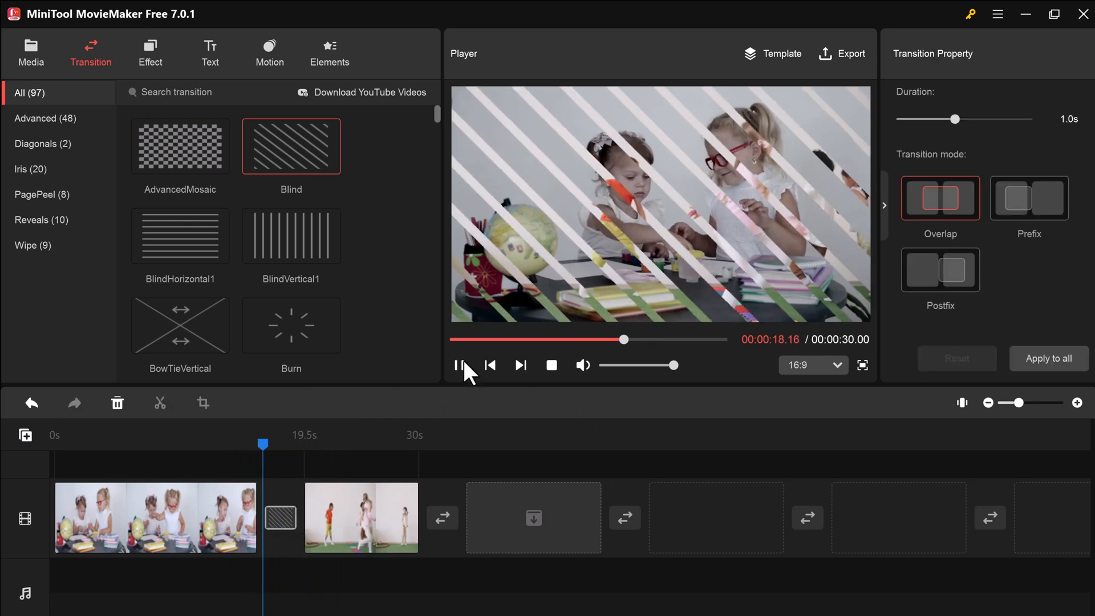
pyautogui.click(462, 371)
# Step: Replace the transition between the clips with Burn and play it back from 00:00:17.20
pyautogui.moveTo(291, 325); pyautogui.dragTo(270, 546)
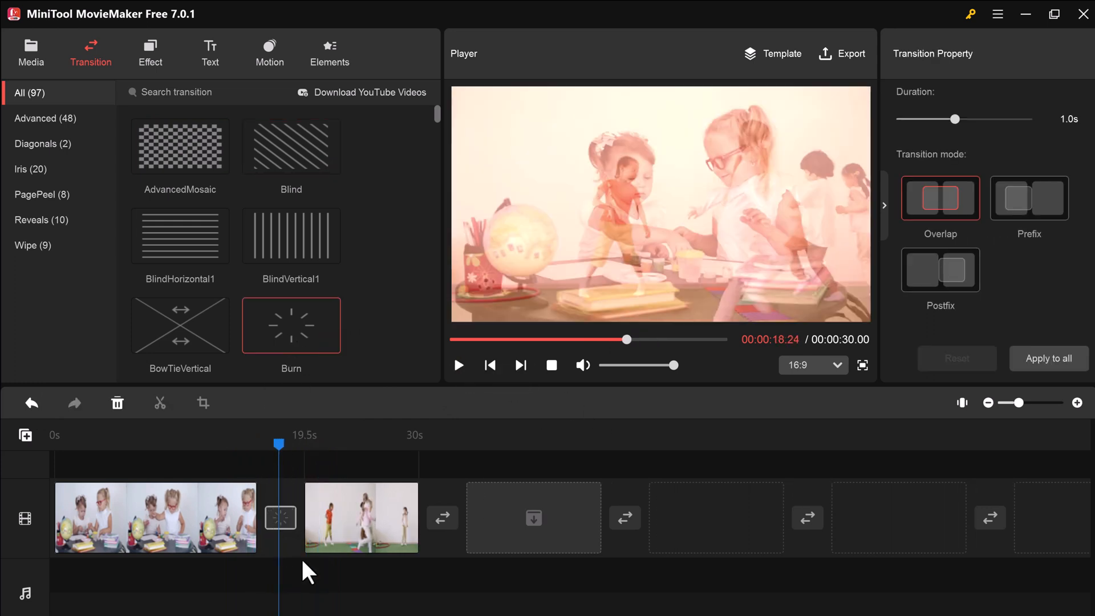
pyautogui.moveTo(274, 447); pyautogui.dragTo(250, 445)
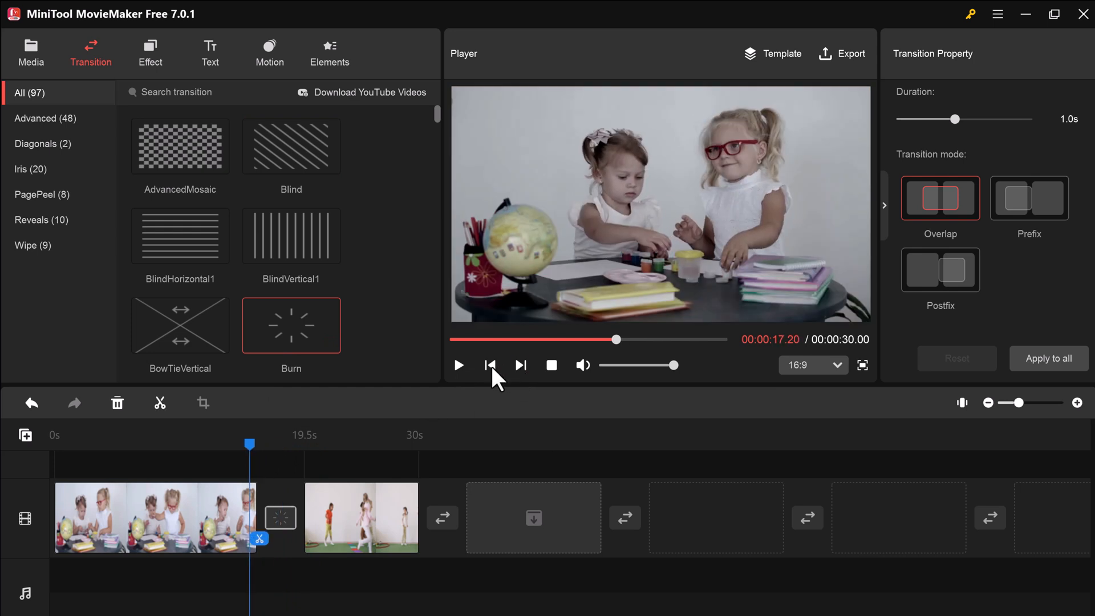
pyautogui.click(463, 368)
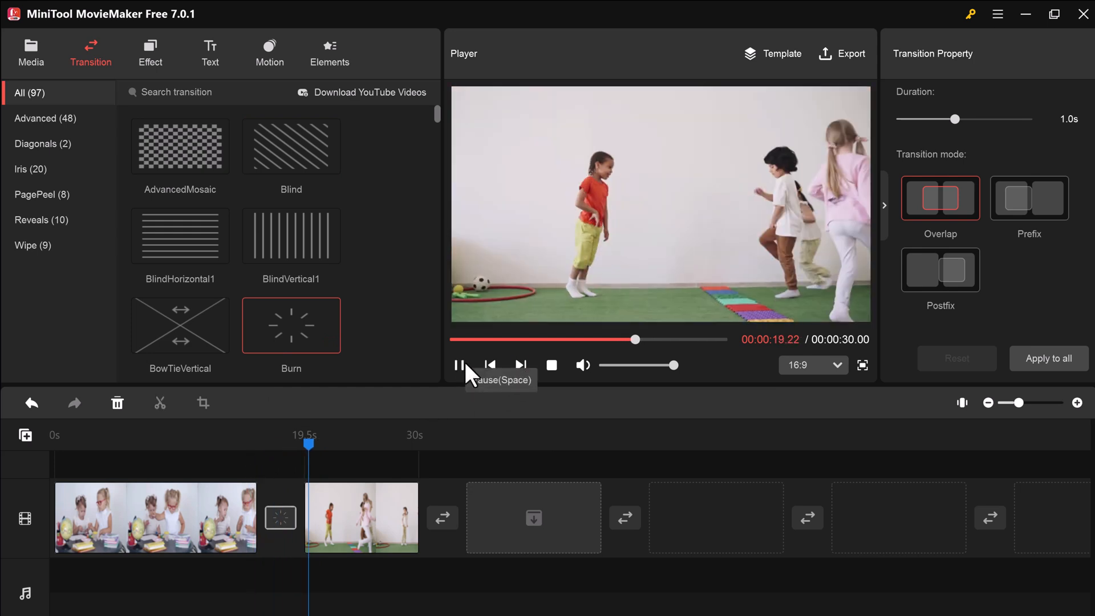
# Step: Set the transition mode to Prefix, preview the transition from 00:00:17.24 and apply the setting to all
pyautogui.click(1025, 194)
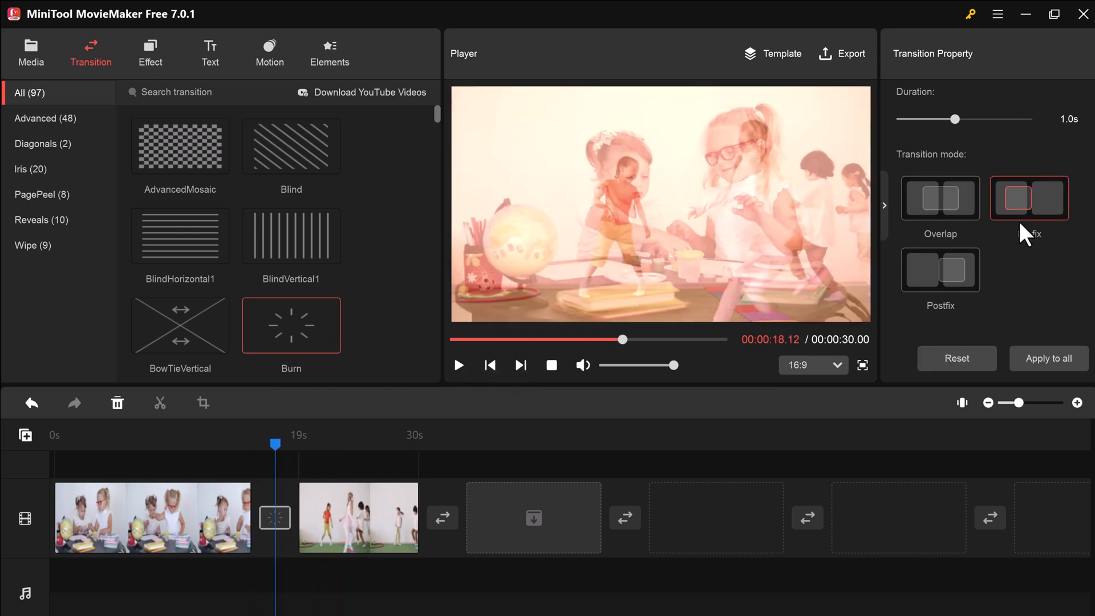
pyautogui.moveTo(278, 446); pyautogui.dragTo(251, 445)
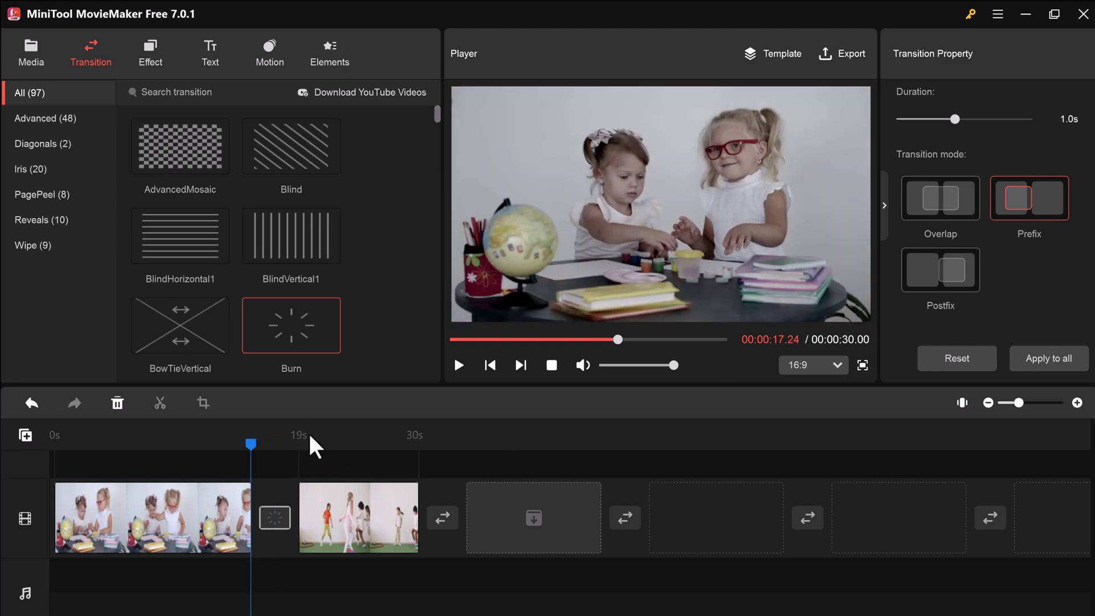
pyautogui.click(461, 366)
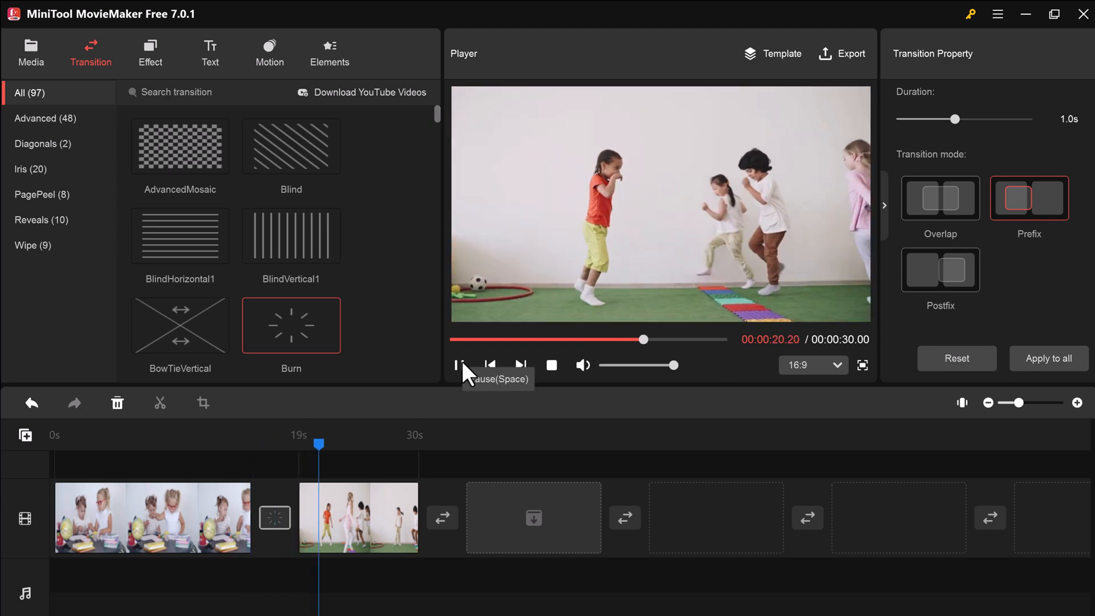
pyautogui.click(461, 366)
pyautogui.click(1077, 357)
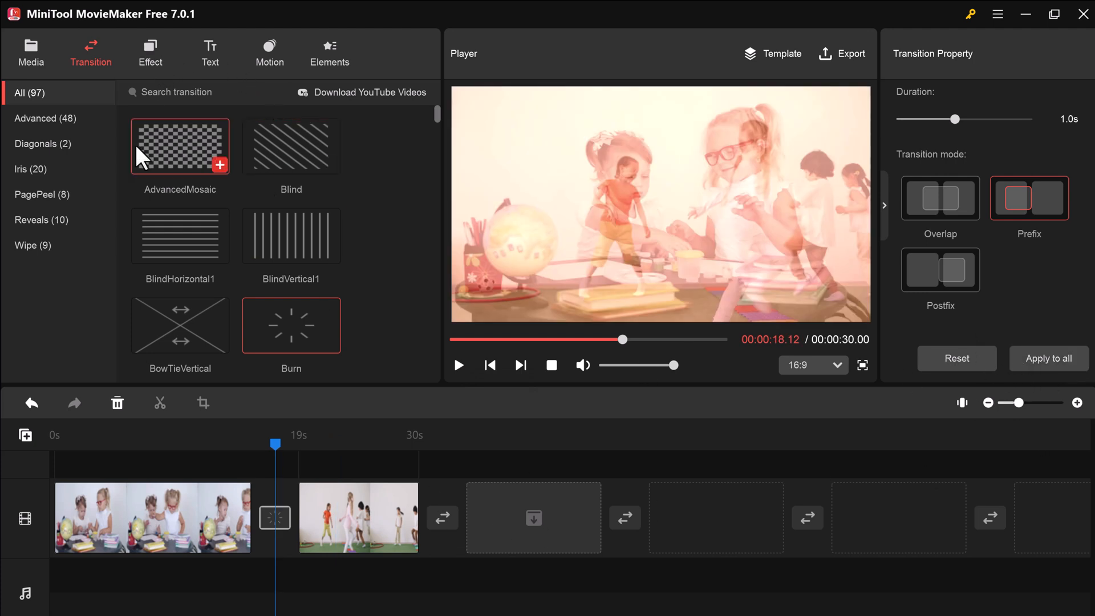
# Step: Replace the transition between the two clips with Cloud from the Iris category and play it back
pyautogui.click(41, 127)
pyautogui.click(46, 145)
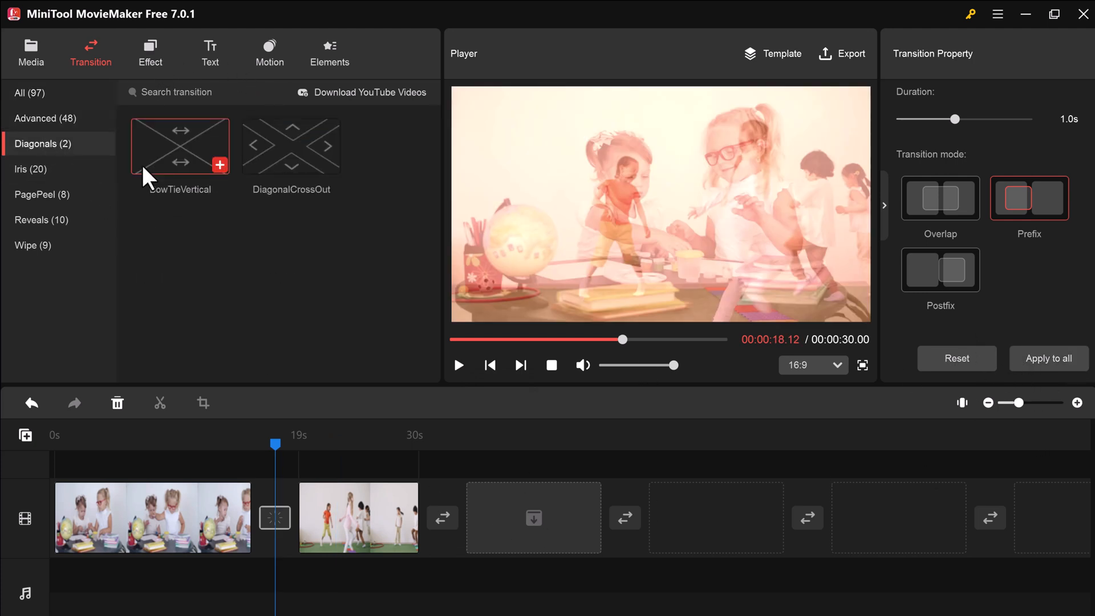
pyautogui.click(29, 168)
pyautogui.scroll(-3, 240, 223)
pyautogui.scroll(2, 176, 218)
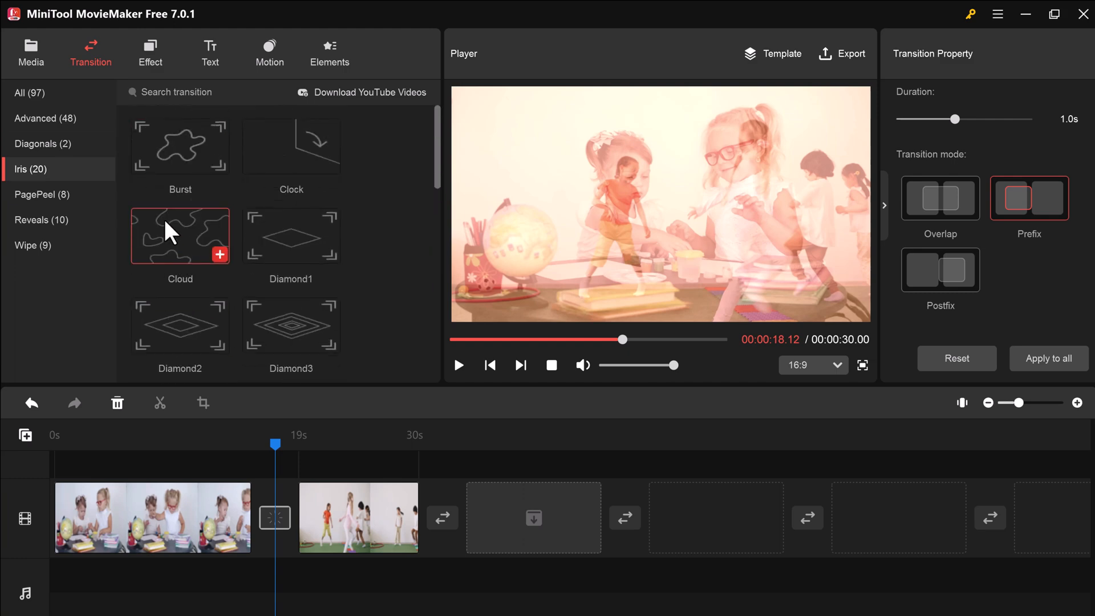
pyautogui.moveTo(269, 522); pyautogui.dragTo(270, 520)
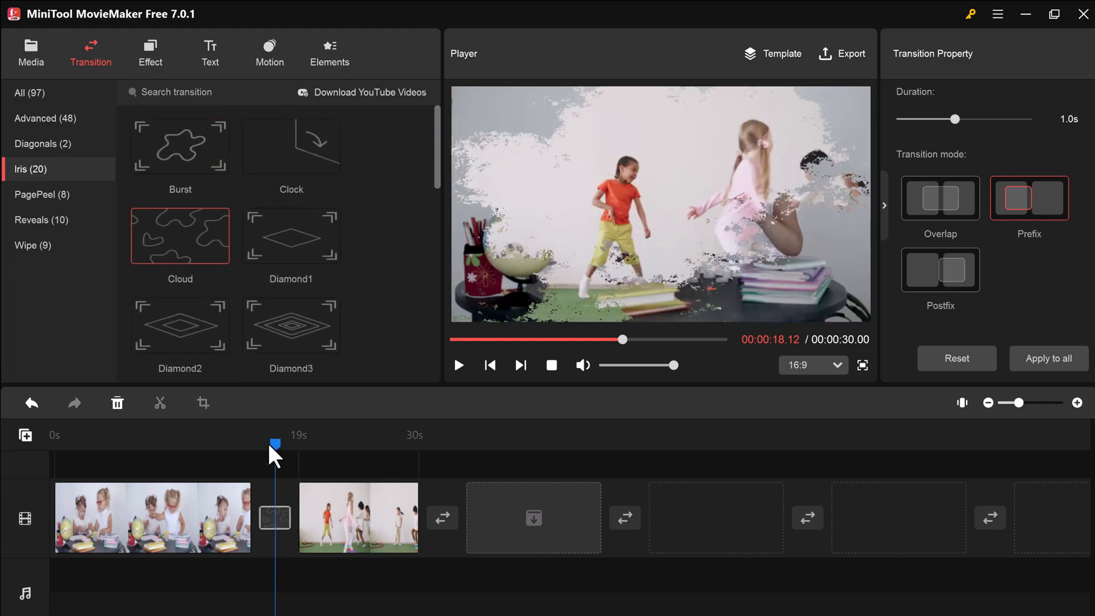
pyautogui.moveTo(269, 445); pyautogui.dragTo(264, 449)
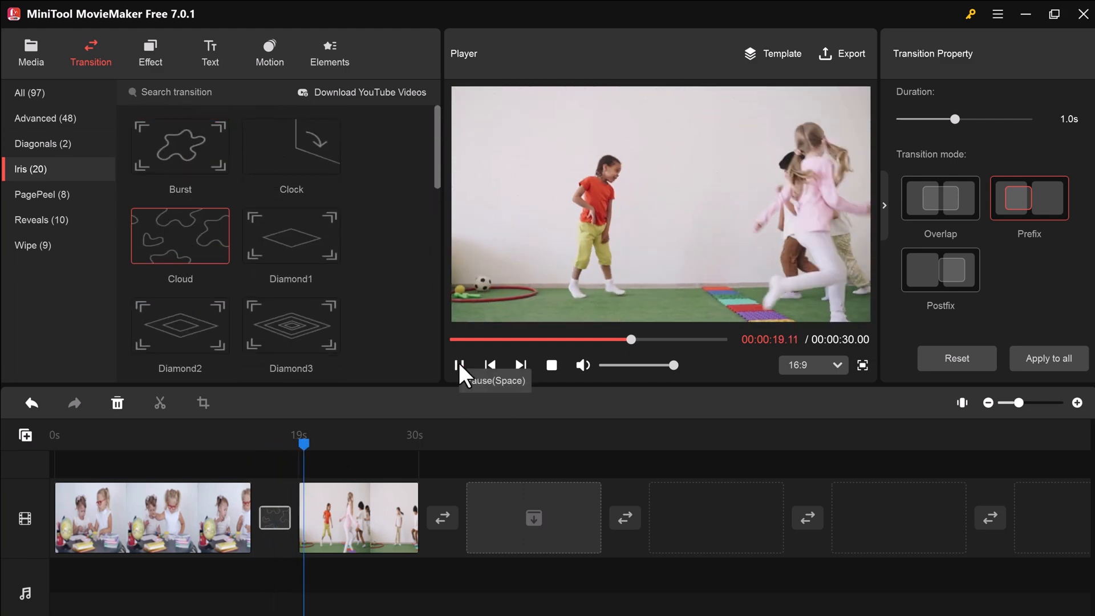
pyautogui.click(459, 365)
# Step: Examine the PagePeel, Reveals and Wipe transitions and look through the full list of effects
pyautogui.click(62, 194)
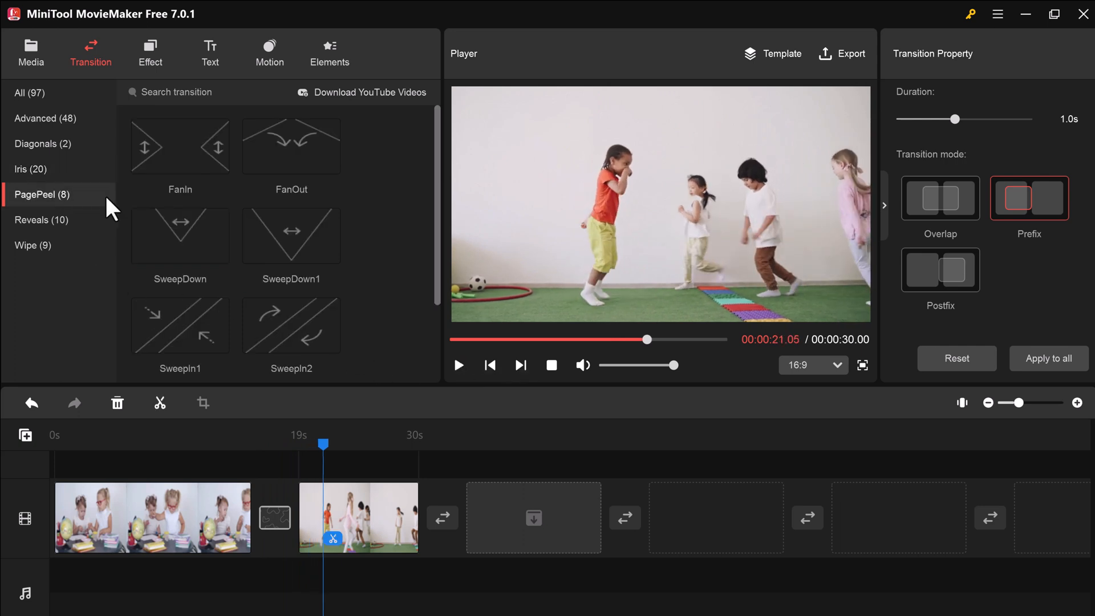
pyautogui.scroll(-2, 190, 279)
pyautogui.click(57, 229)
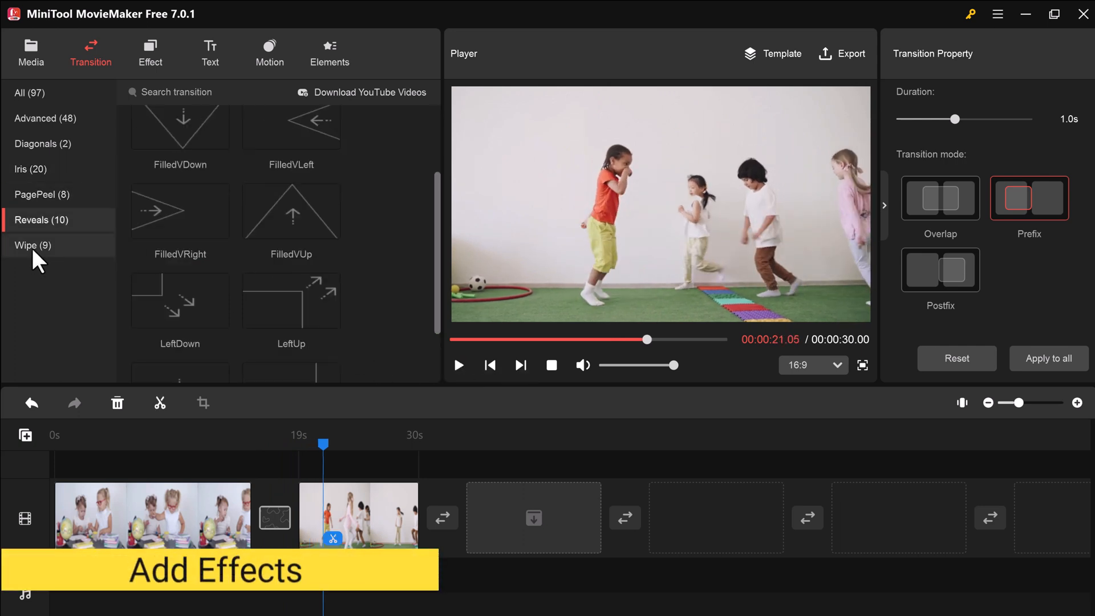
pyautogui.click(32, 245)
pyautogui.click(153, 52)
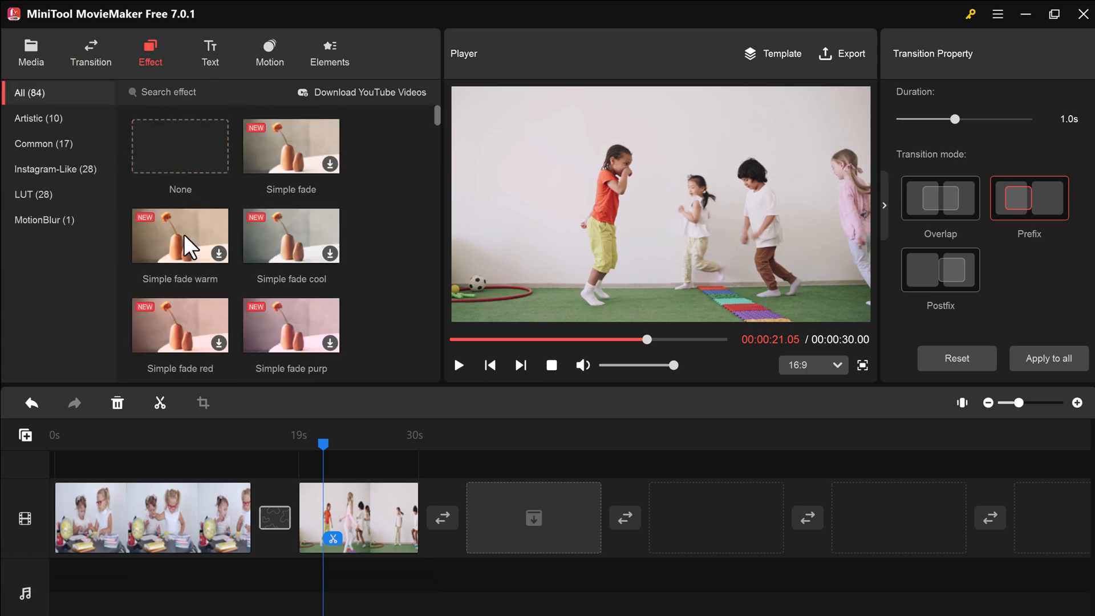
pyautogui.scroll(-5, 217, 263)
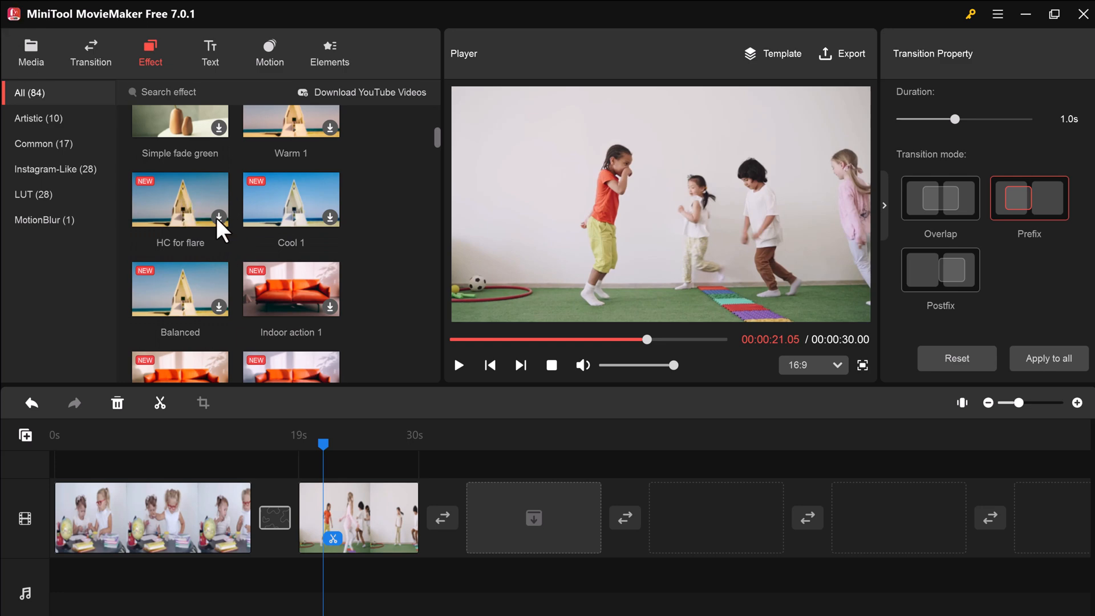
pyautogui.scroll(5, 217, 218)
pyautogui.scroll(-6, 211, 260)
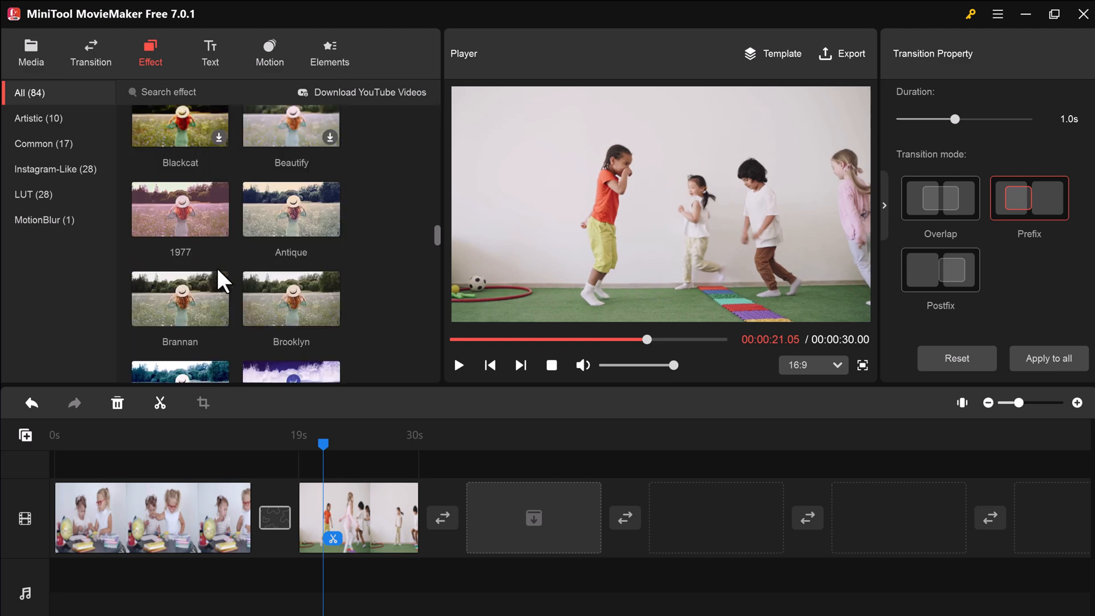
# Step: Try to apply the Brannan effect to the first clip and play the clip from its start
pyautogui.click(161, 514)
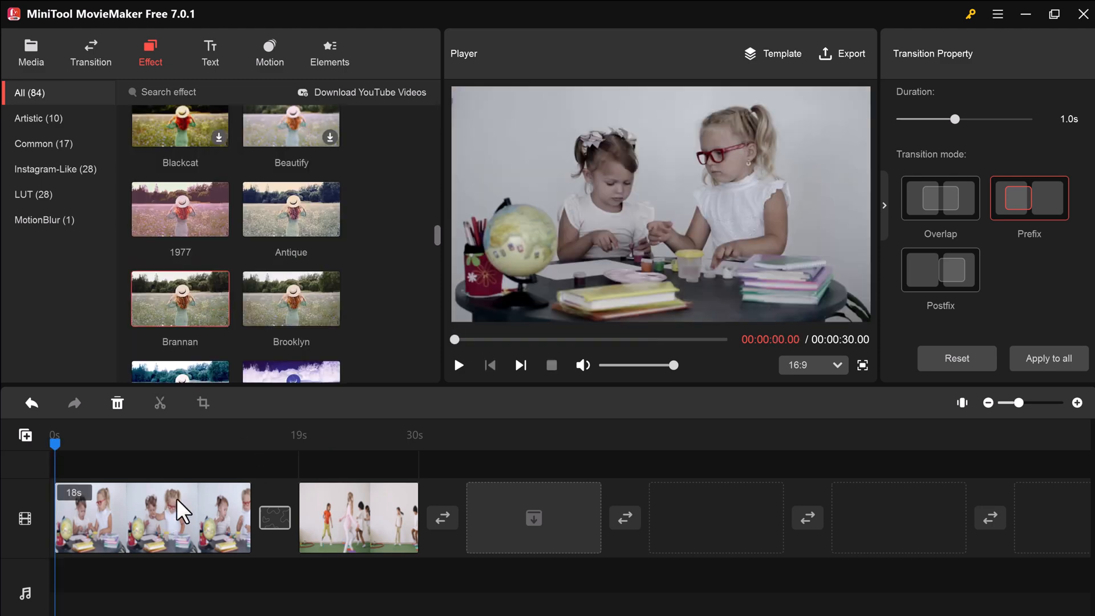
pyautogui.click(460, 365)
pyautogui.click(459, 365)
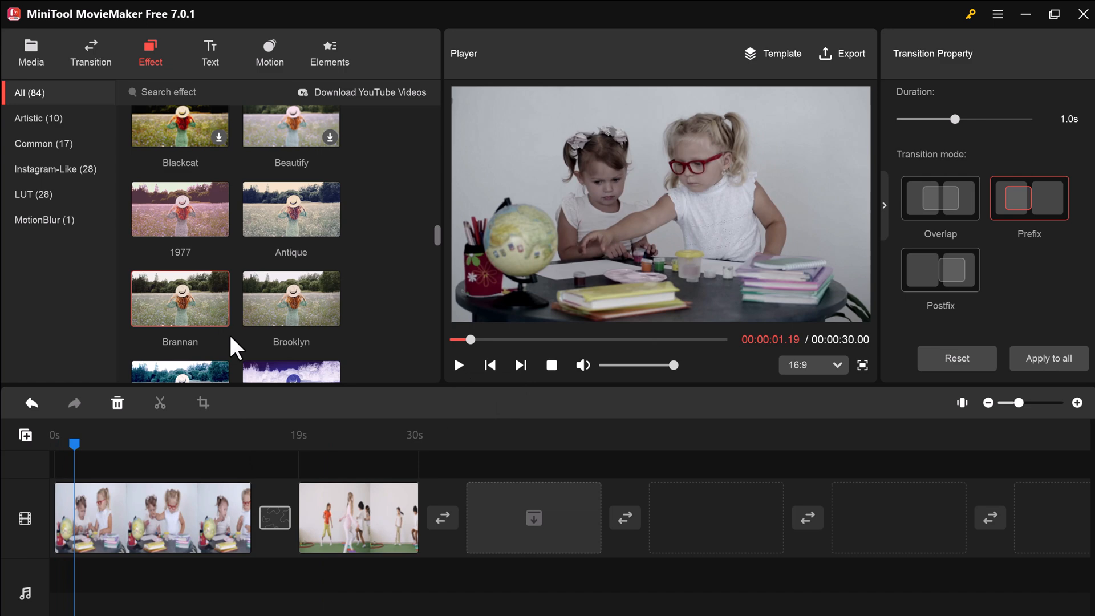
# Step: Apply the 1977 effect to the first clip and preview it
pyautogui.moveTo(219, 229)
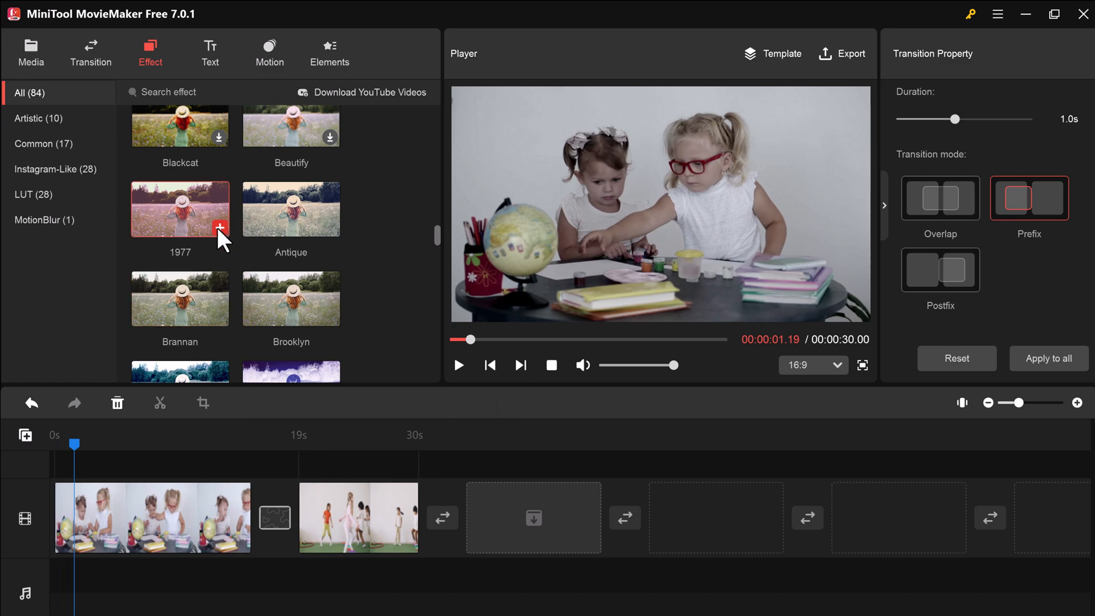
pyautogui.moveTo(219, 229); pyautogui.dragTo(118, 537)
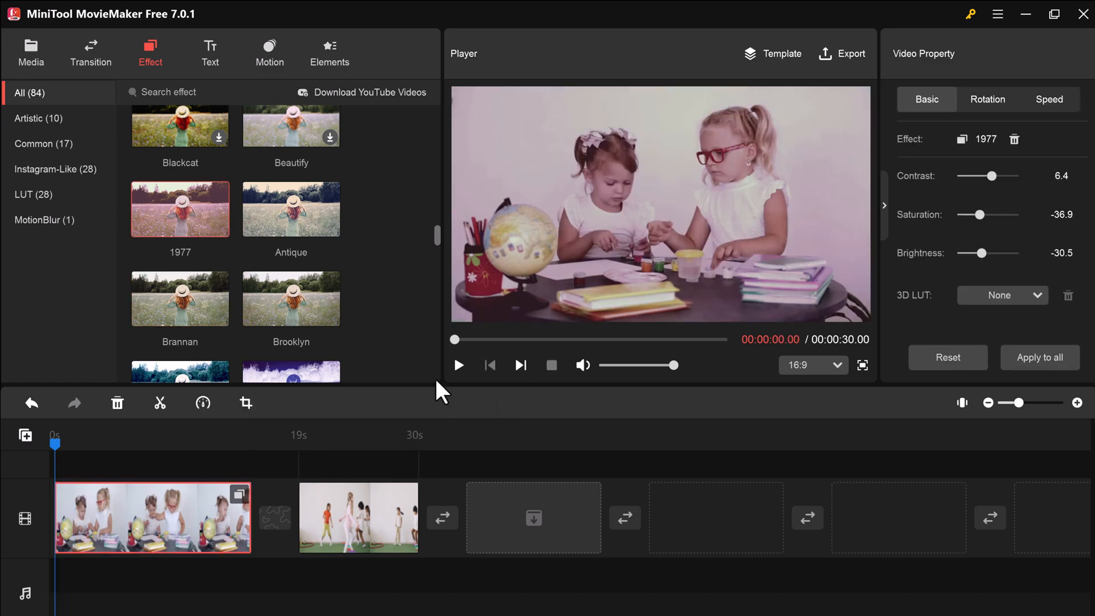
pyautogui.click(460, 365)
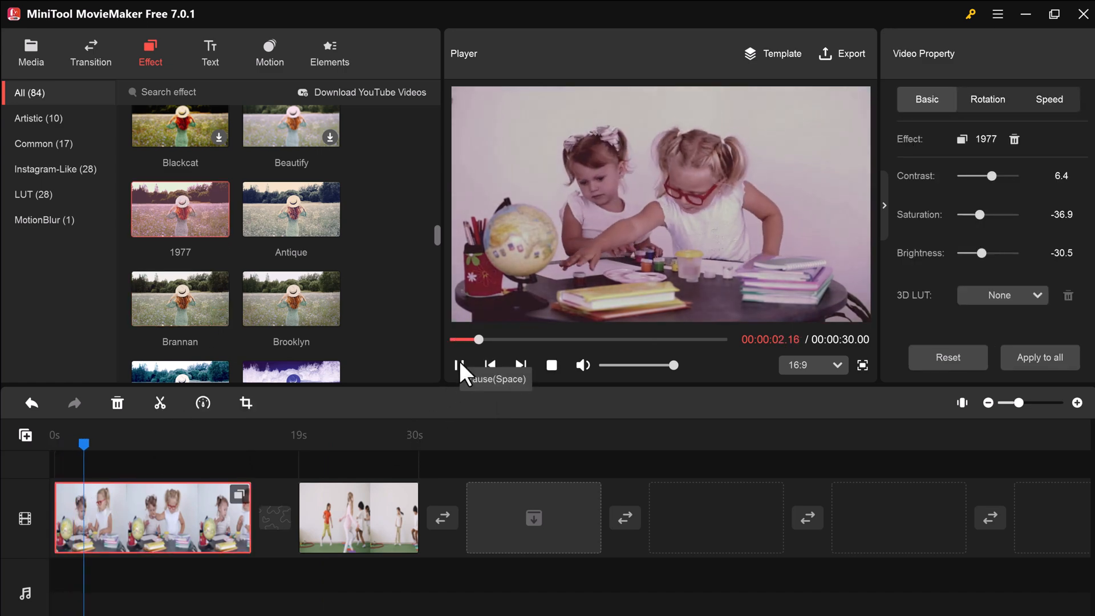
# Step: Replace the first clip's effect with Brannan and preview the clip from the start
pyautogui.moveTo(215, 274); pyautogui.dragTo(107, 520)
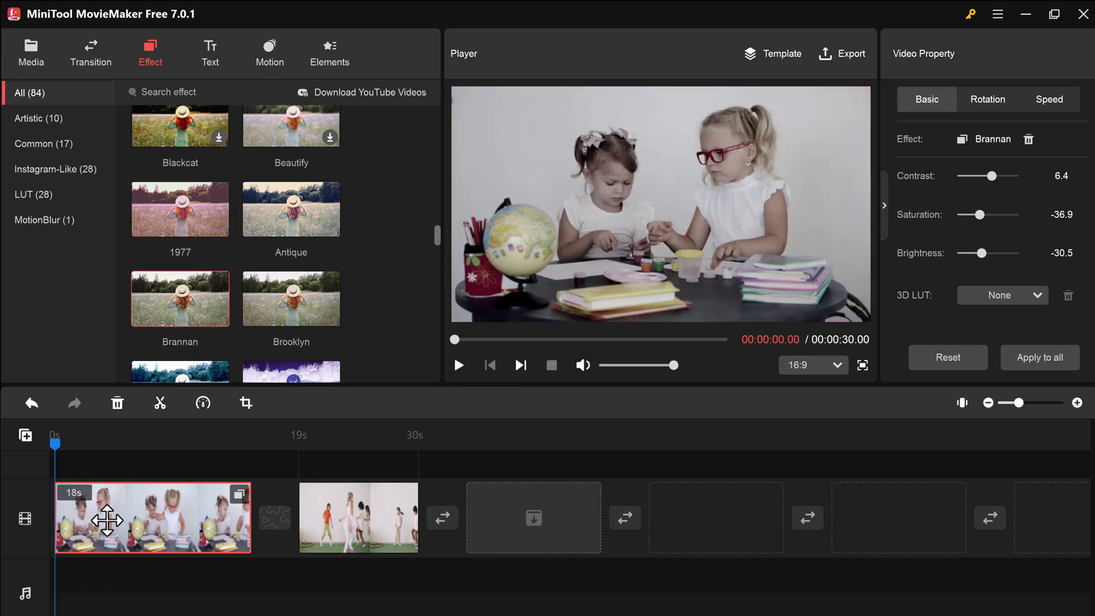
pyautogui.click(458, 365)
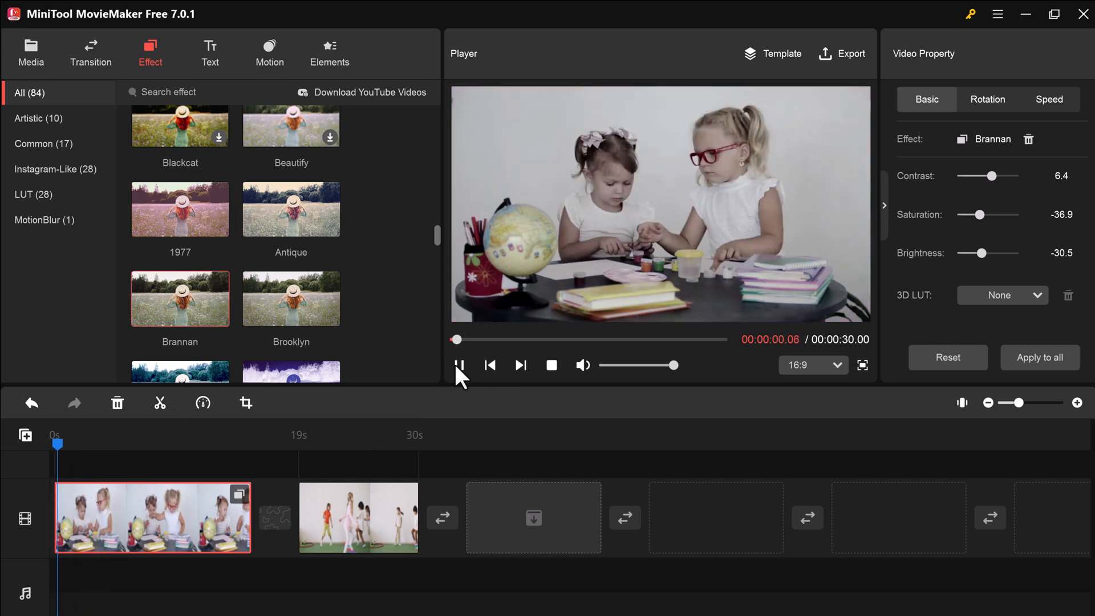
pyautogui.click(458, 365)
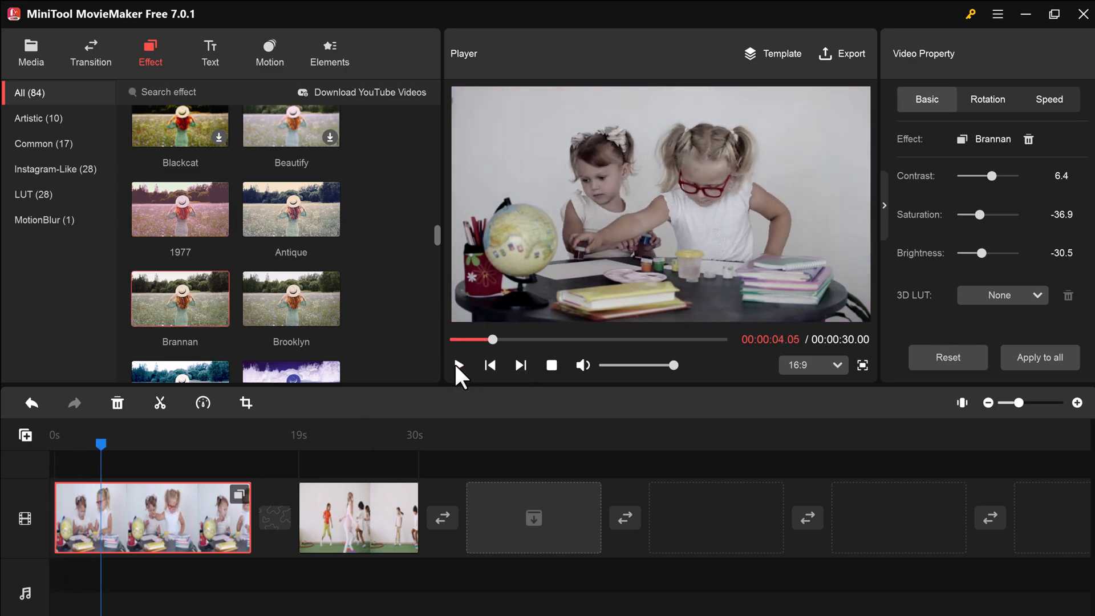
# Step: Apply the Brooklyn effect to the second clip and preview it from 00:00:19.00
pyautogui.click(354, 542)
pyautogui.click(459, 366)
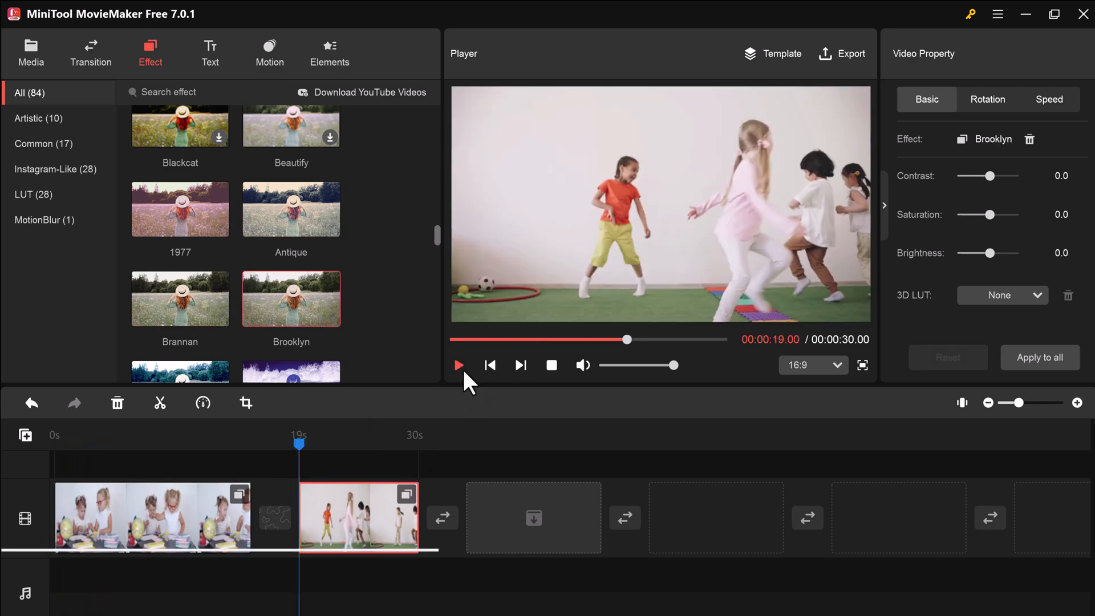
pyautogui.click(462, 368)
# Step: Replace the second clip's effect with Earlybird and play the clip to preview it
pyautogui.scroll(-5, 289, 277)
pyautogui.scroll(2, 190, 210)
pyautogui.moveTo(291, 160); pyautogui.dragTo(330, 521)
pyautogui.click(456, 368)
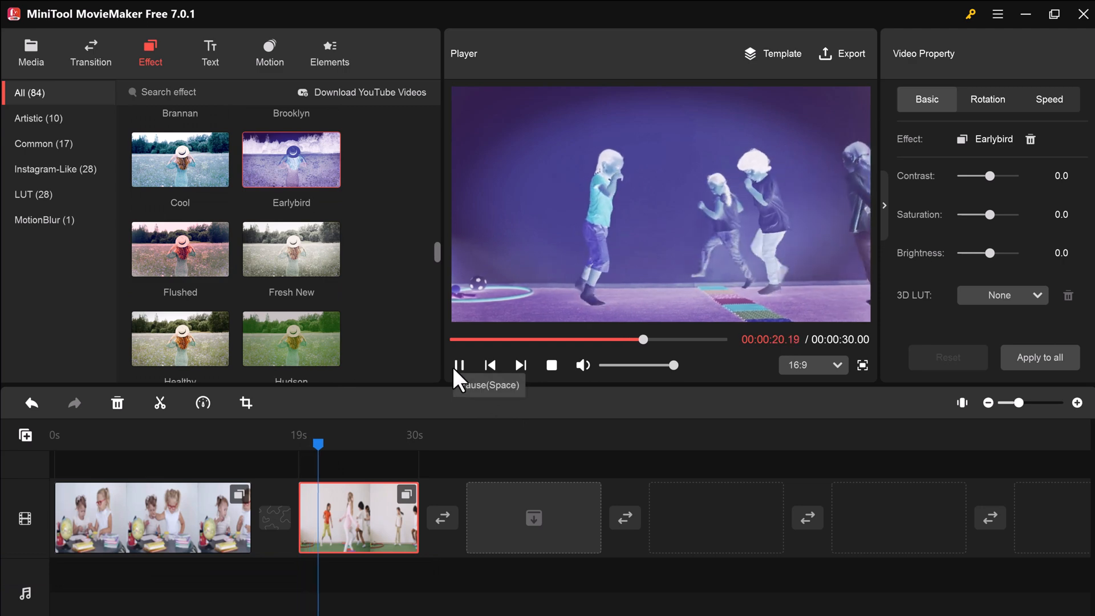
pyautogui.click(457, 366)
# Step: Look through the caption templates in the text library and open the motion presets
pyautogui.click(221, 48)
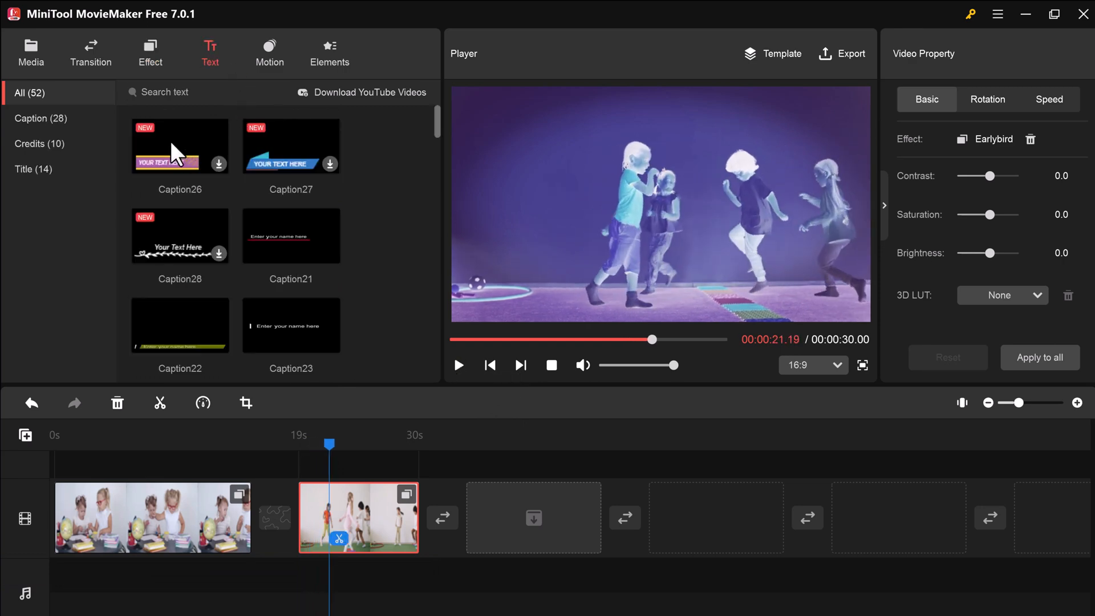
pyautogui.scroll(-5, 251, 215)
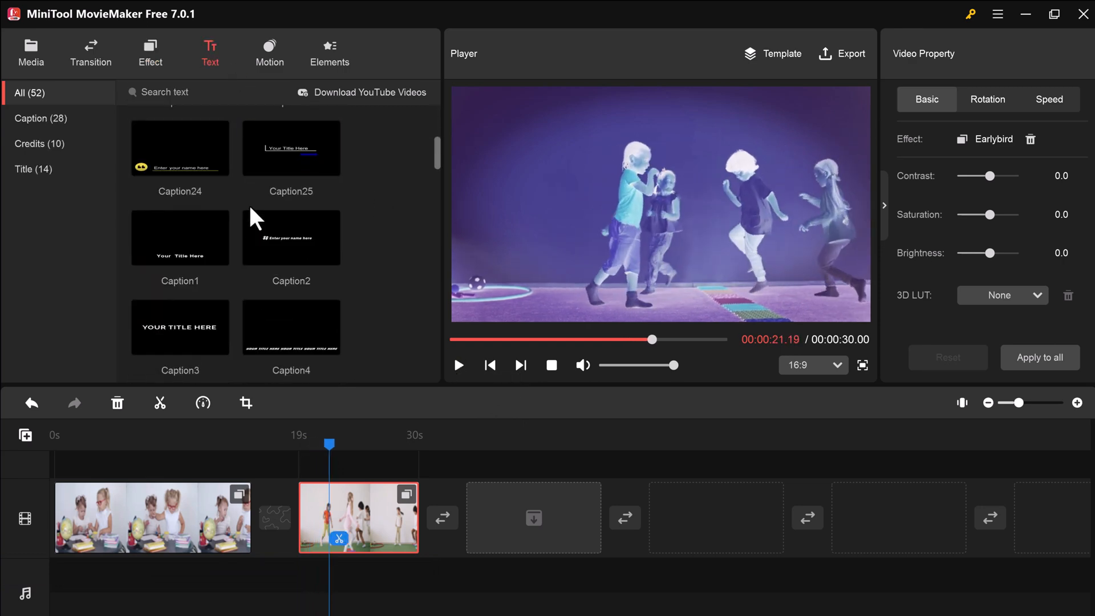
pyautogui.scroll(-2, 254, 215)
pyautogui.click(264, 60)
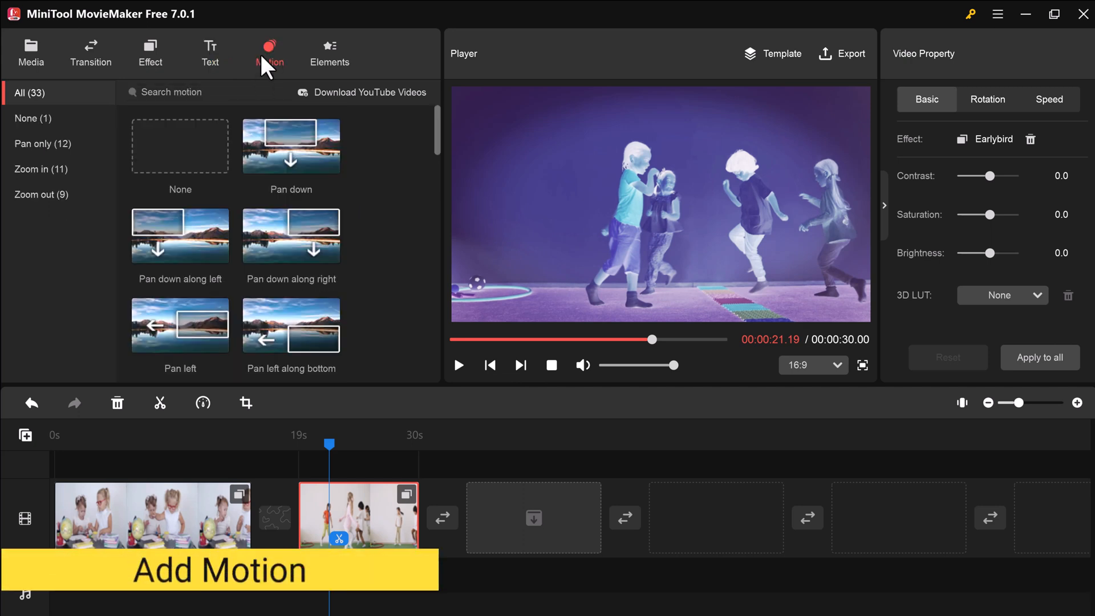
# Step: Apply the Pan down motion to the second clip and play it back from 00:00:19.00
pyautogui.moveTo(279, 157); pyautogui.dragTo(345, 511)
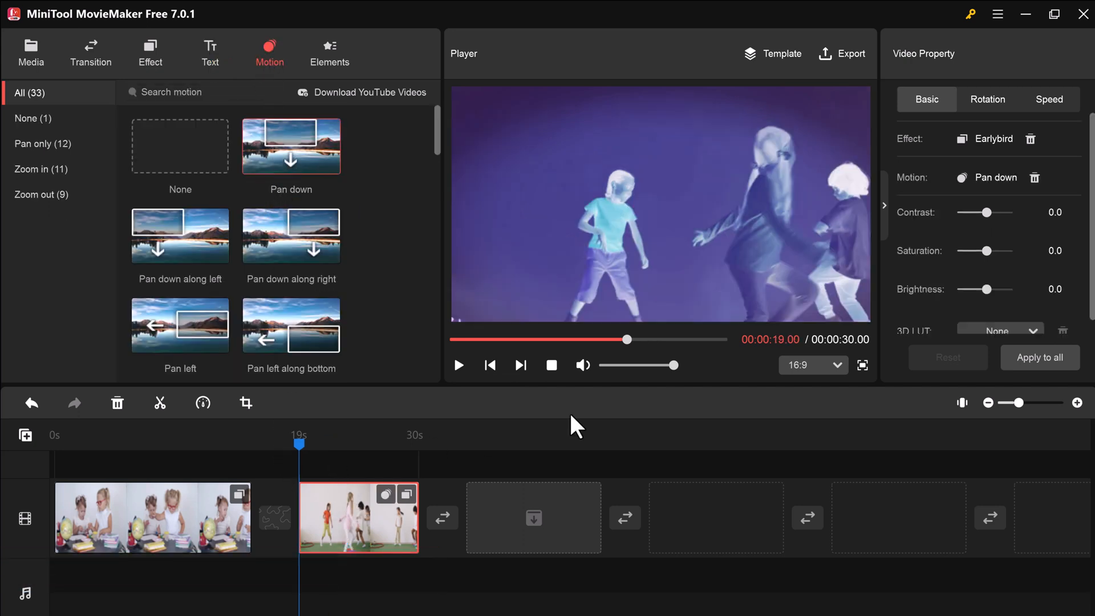
pyautogui.click(457, 362)
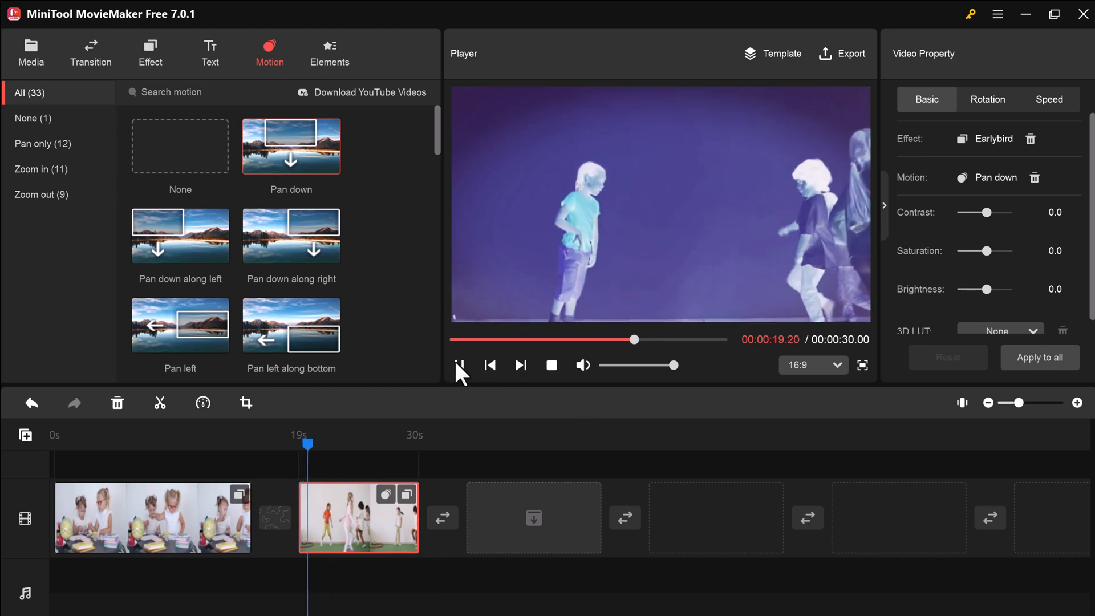
pyautogui.click(456, 362)
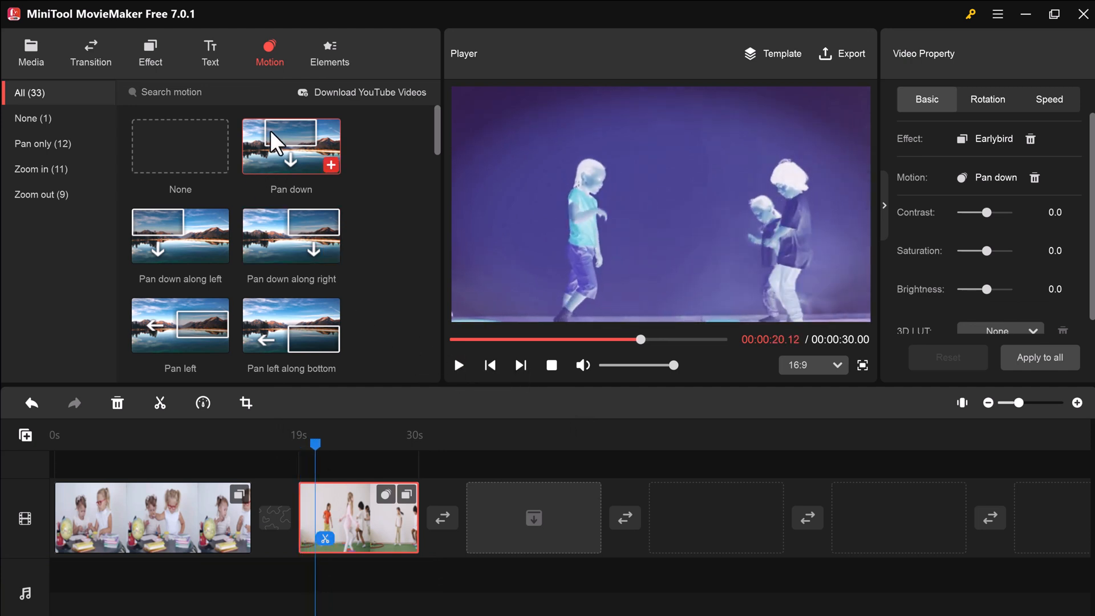
pyautogui.moveTo(270, 543); pyautogui.dragTo(273, 541)
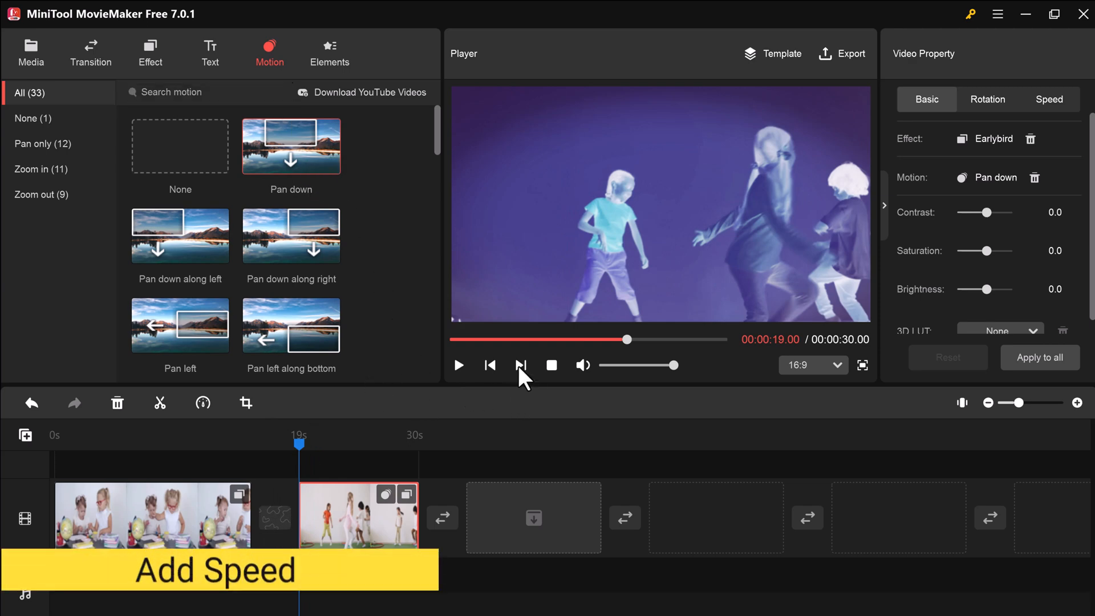
pyautogui.click(459, 365)
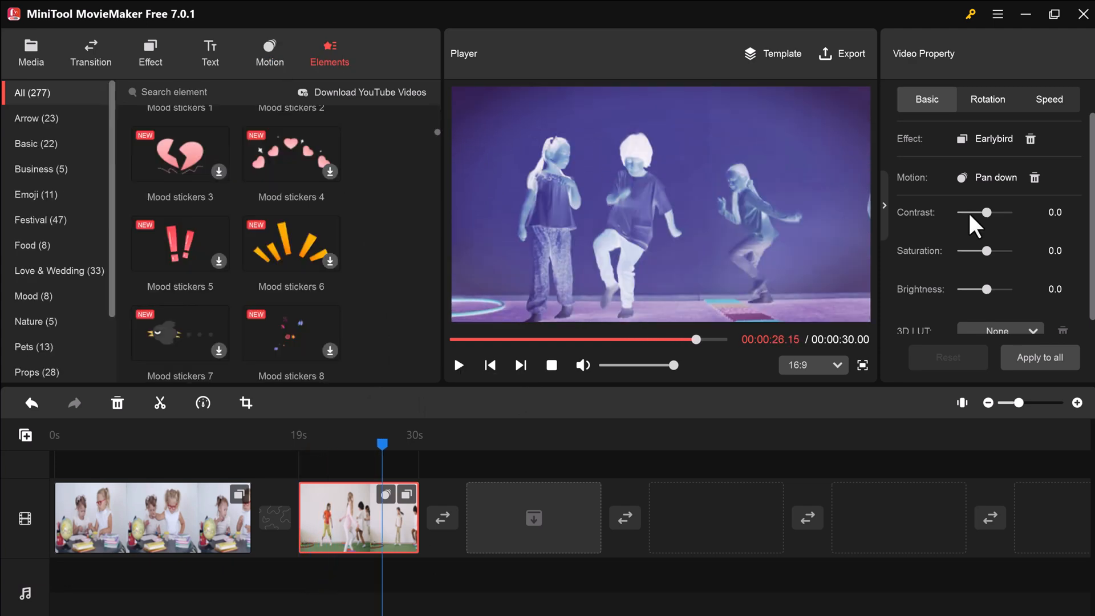
# Step: Slow the second clip down to 0.1x speed and preview the slow motion
pyautogui.click(1049, 99)
pyautogui.moveTo(990, 136); pyautogui.dragTo(968, 140)
pyautogui.click(461, 363)
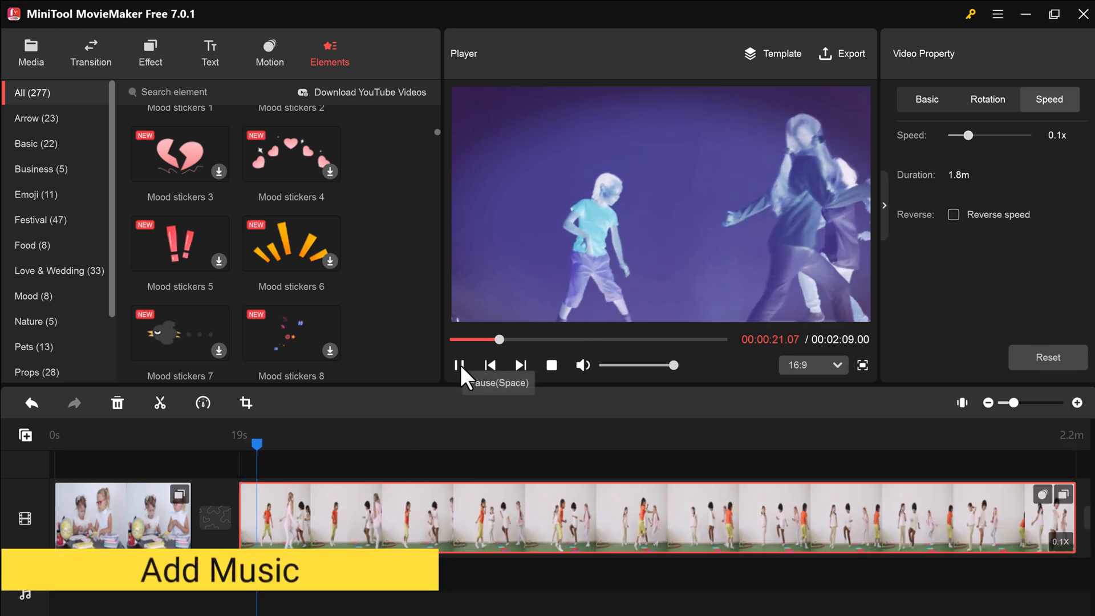
pyautogui.click(457, 364)
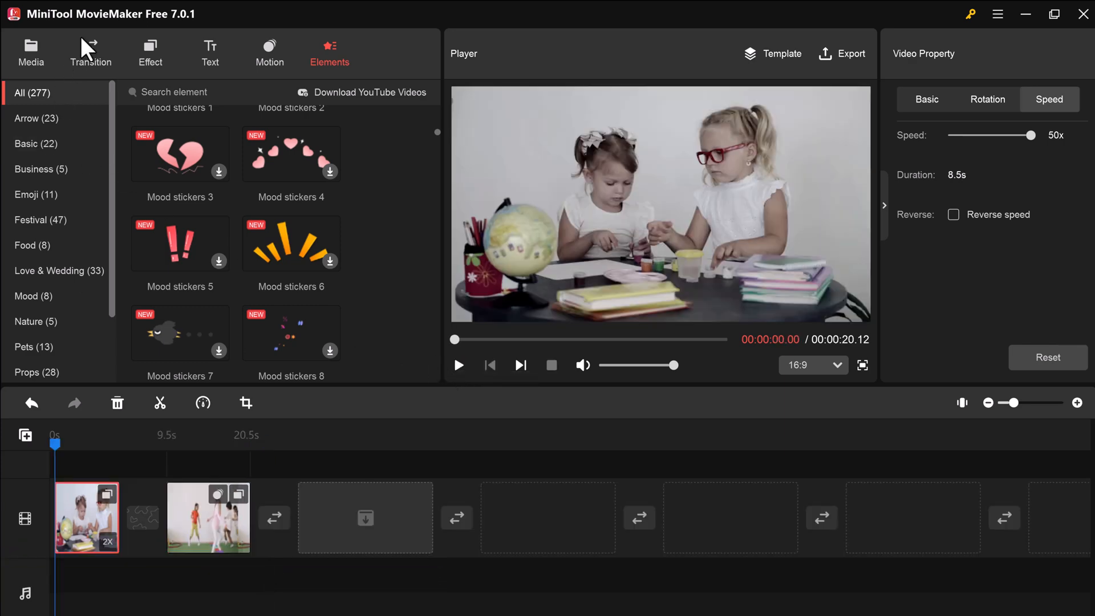
# Step: Look through the built-in music library and add the I Will Be The Best track to the timeline
pyautogui.click(29, 57)
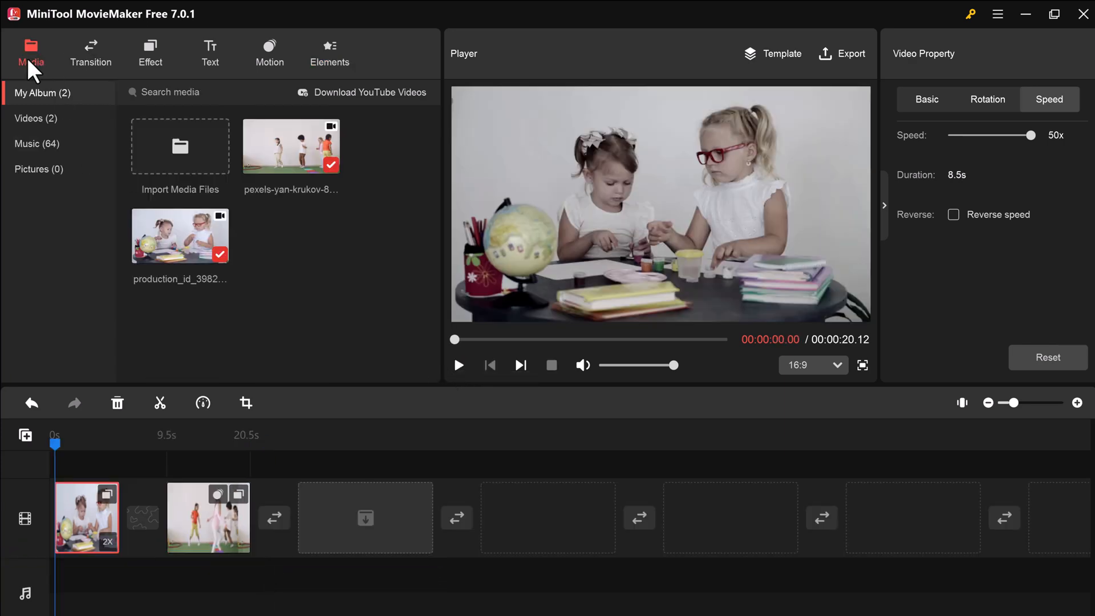
pyautogui.click(48, 145)
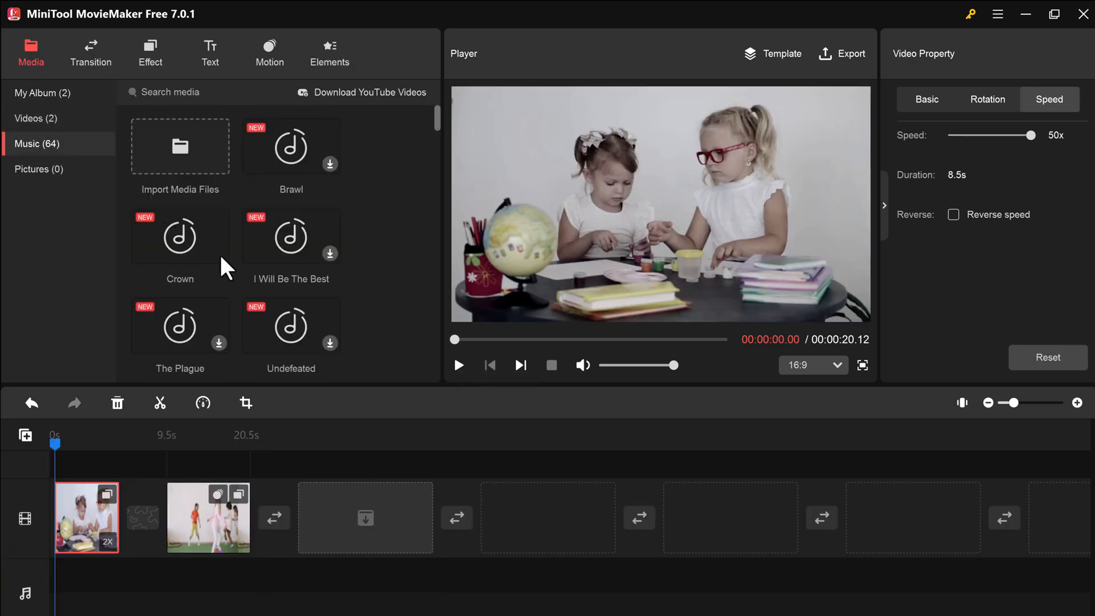
pyautogui.scroll(-10, 217, 258)
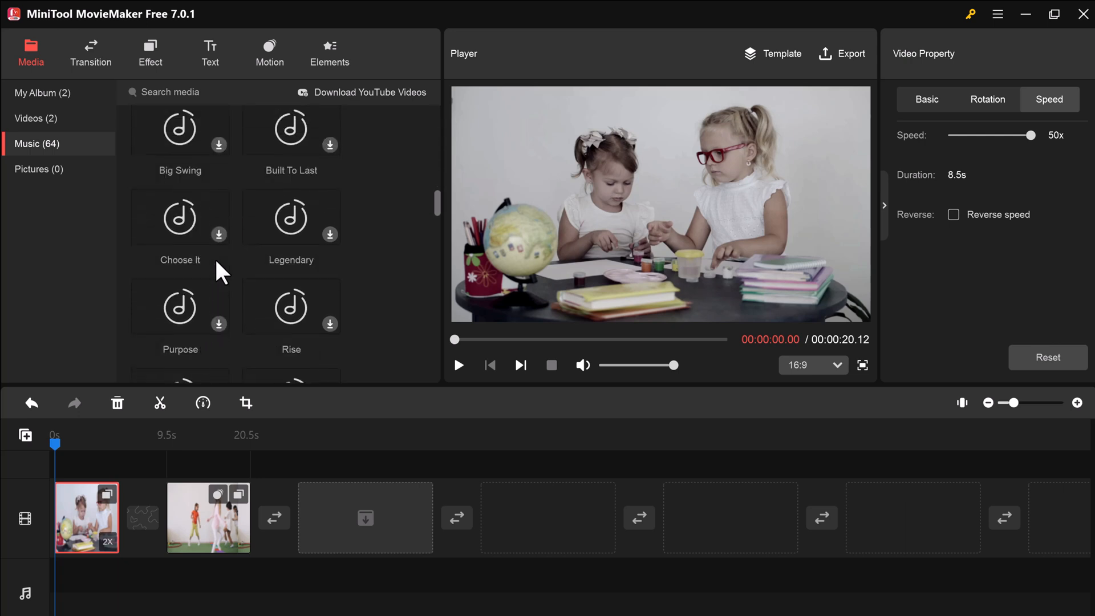
pyautogui.scroll(10, 214, 258)
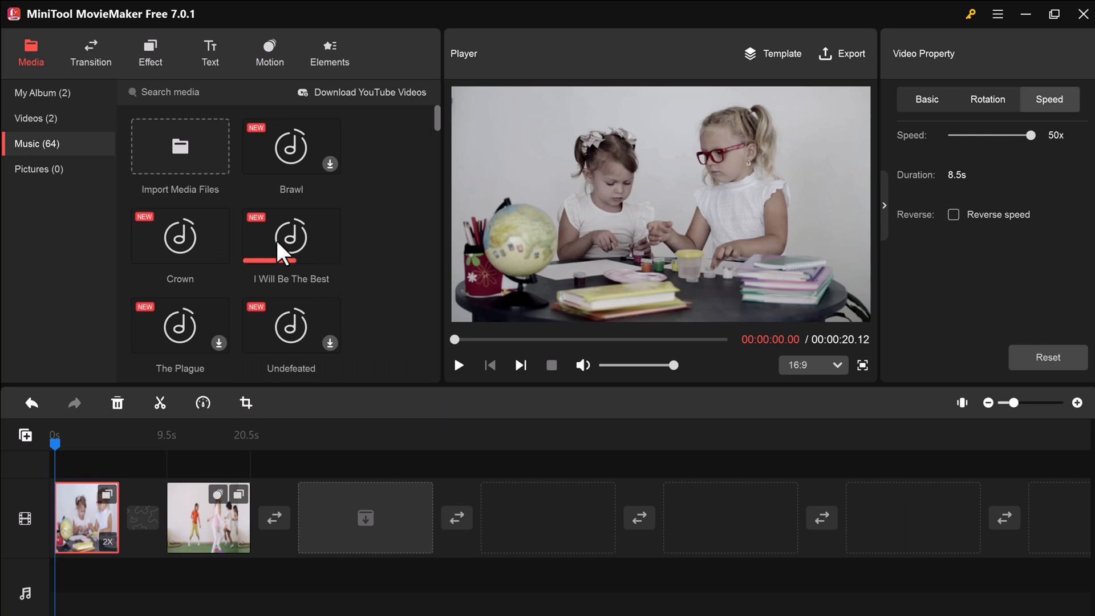
pyautogui.click(331, 255)
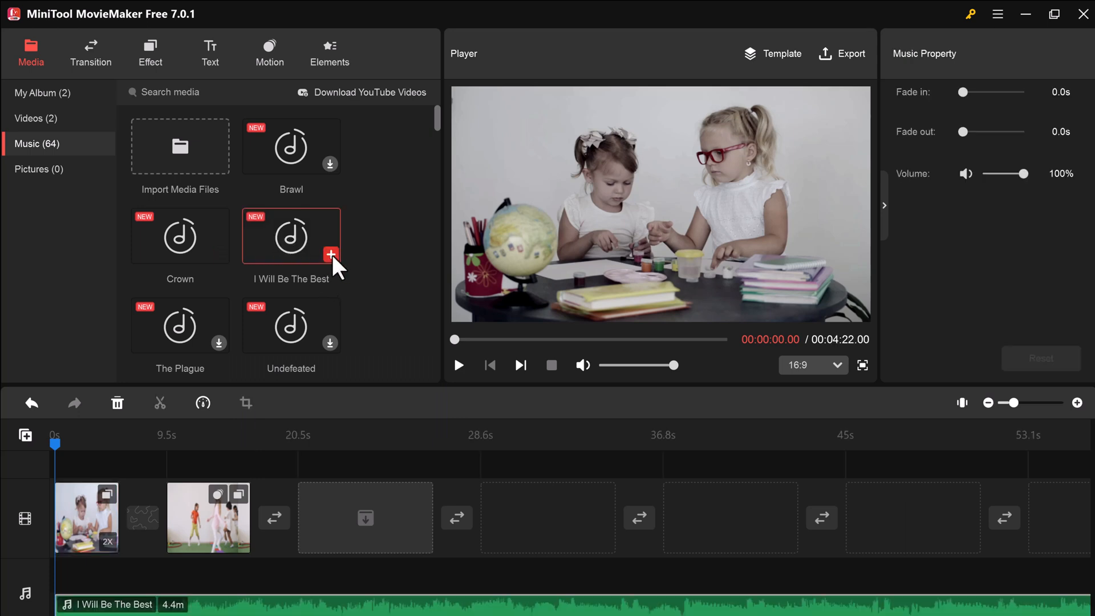
# Step: Play the project from the start to hear the music, pause it and select the music track on the timeline
pyautogui.click(464, 368)
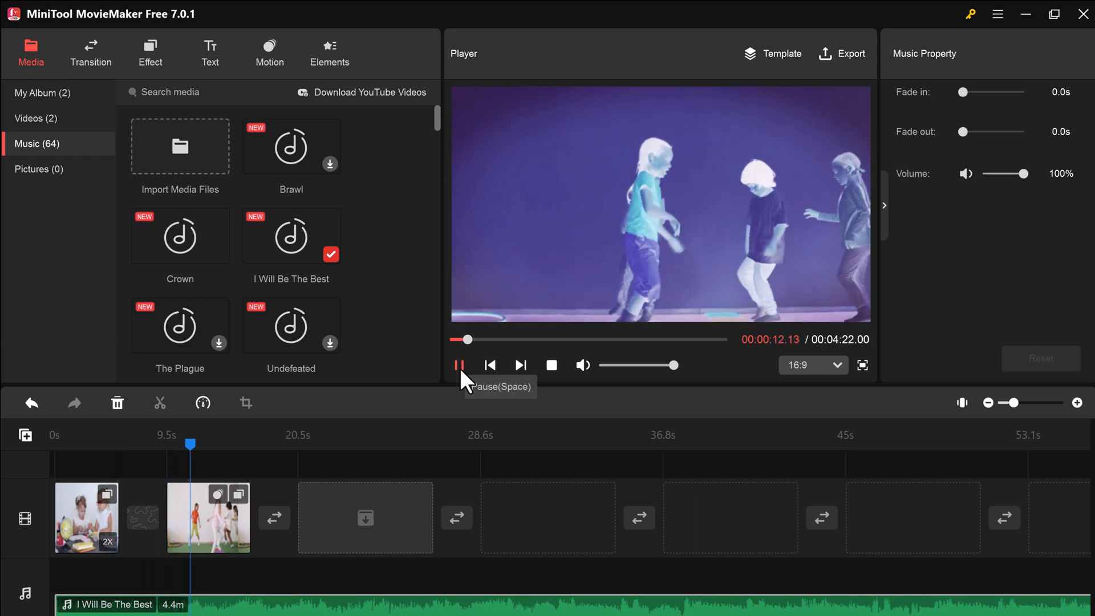
pyautogui.click(460, 365)
pyautogui.click(439, 587)
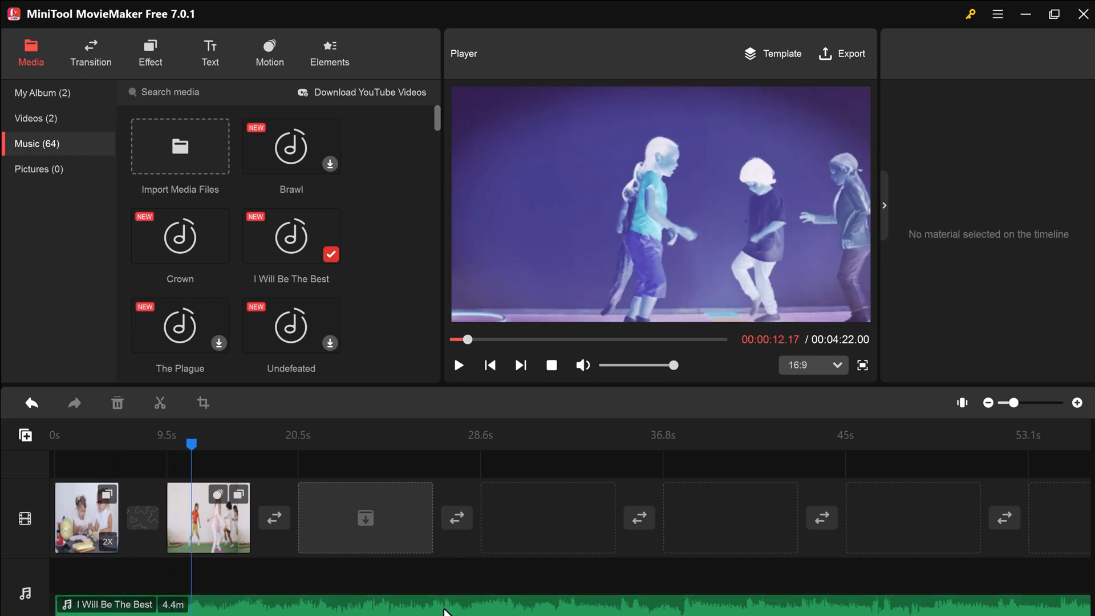
pyautogui.click(444, 601)
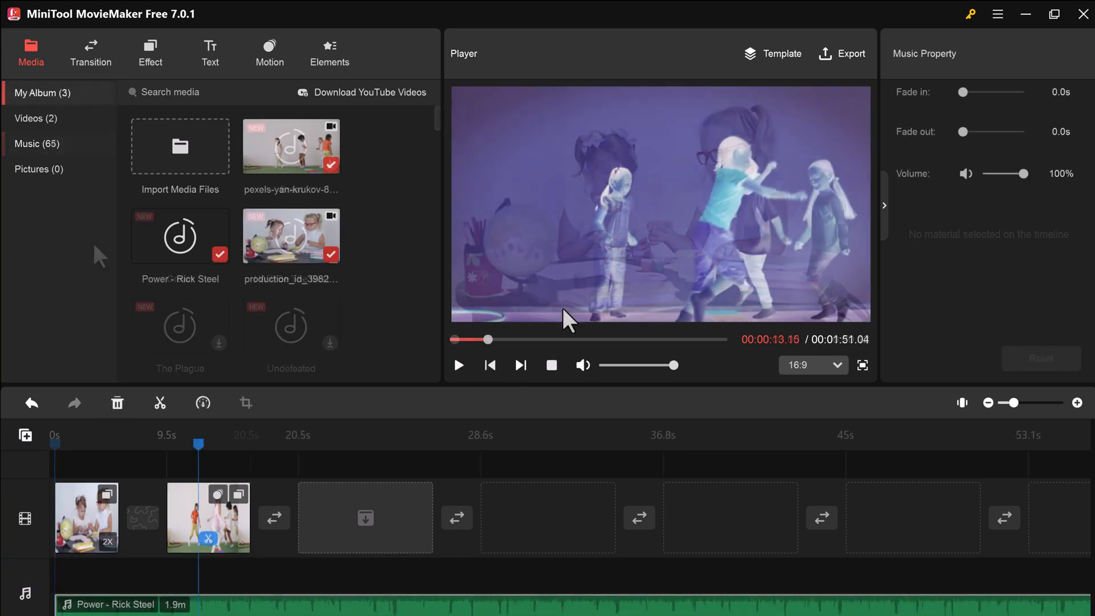
# Step: Browse the movie templates and preview the Challenge and Our Love Story templates, then close the preview
pyautogui.click(780, 61)
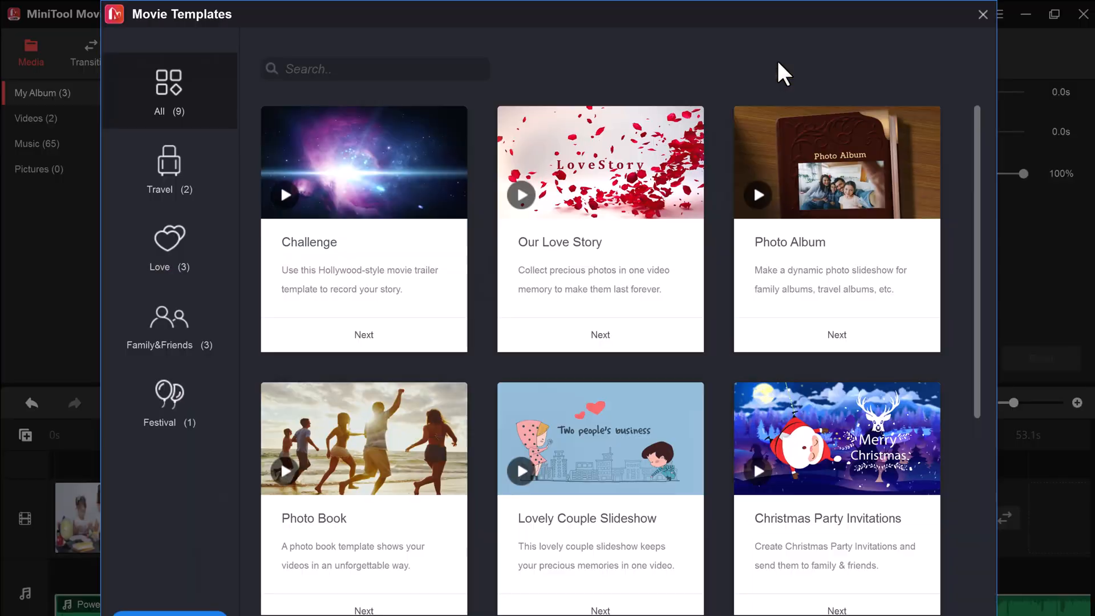
pyautogui.click(285, 194)
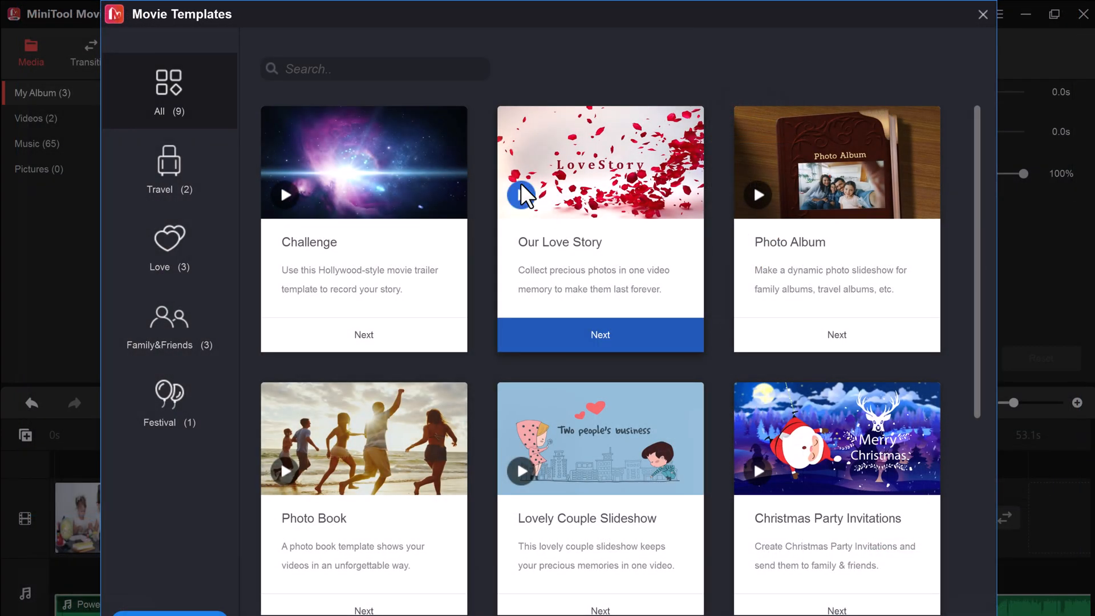
pyautogui.click(521, 189)
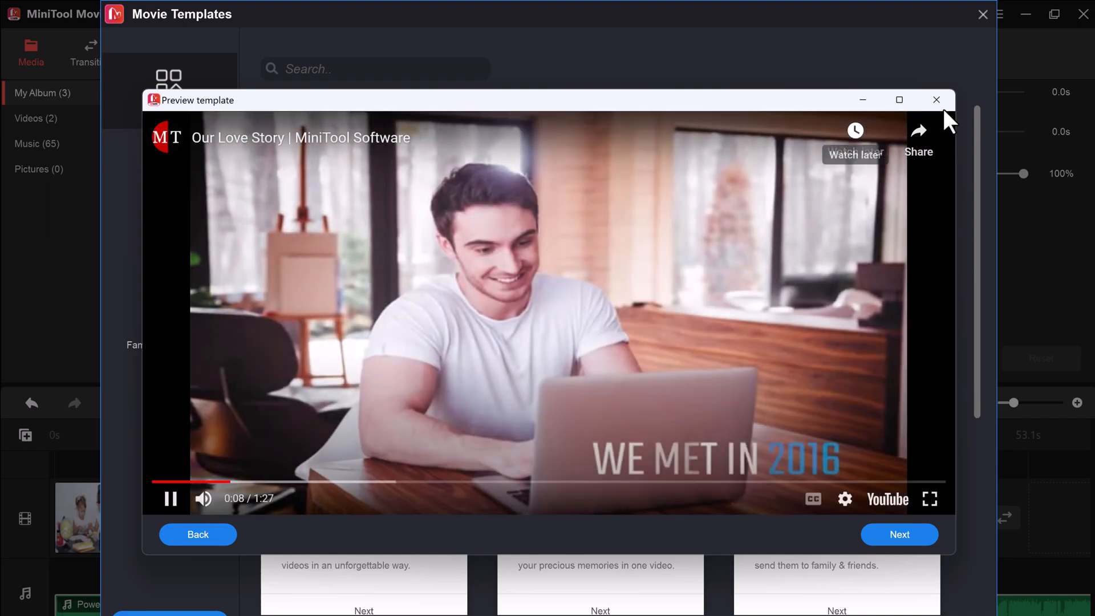
pyautogui.click(934, 99)
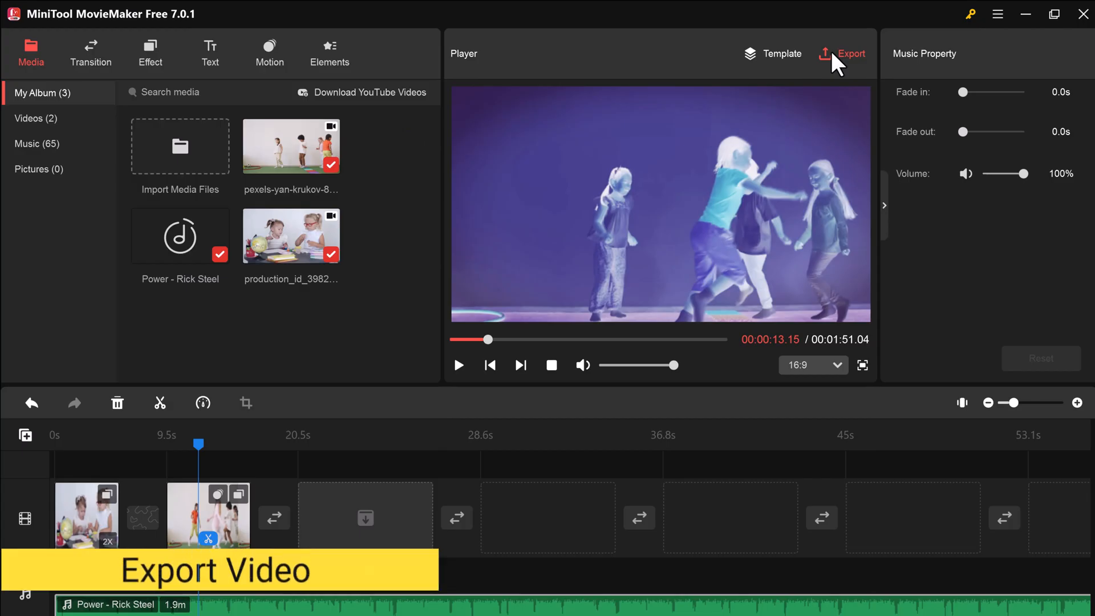
# Step: Open the export settings and set the Downloads folder as the save location for My Movie
pyautogui.click(834, 54)
pyautogui.click(745, 208)
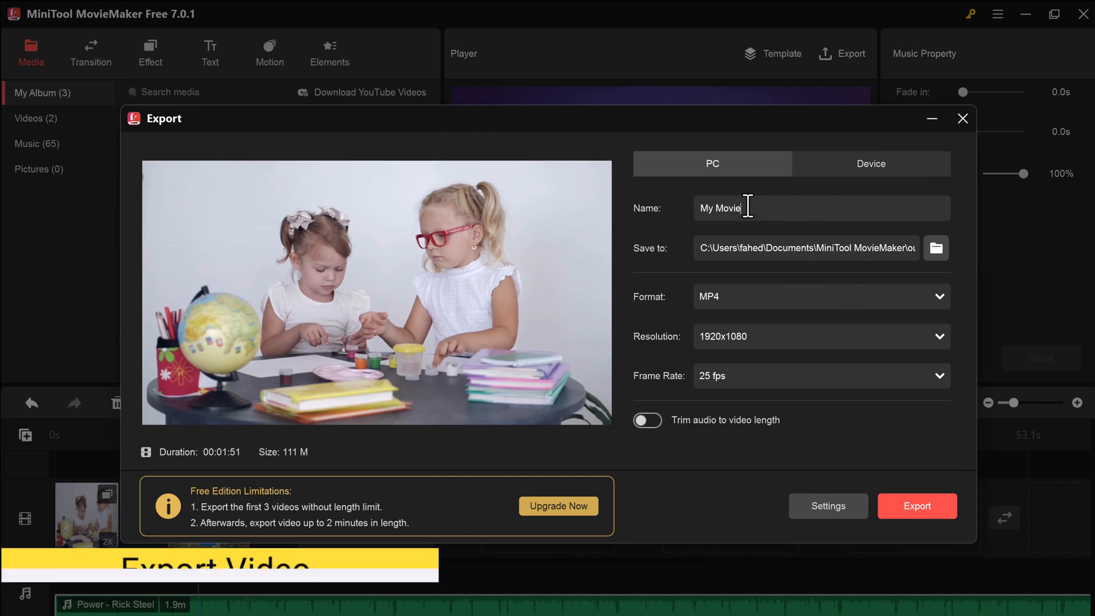
pyautogui.click(936, 248)
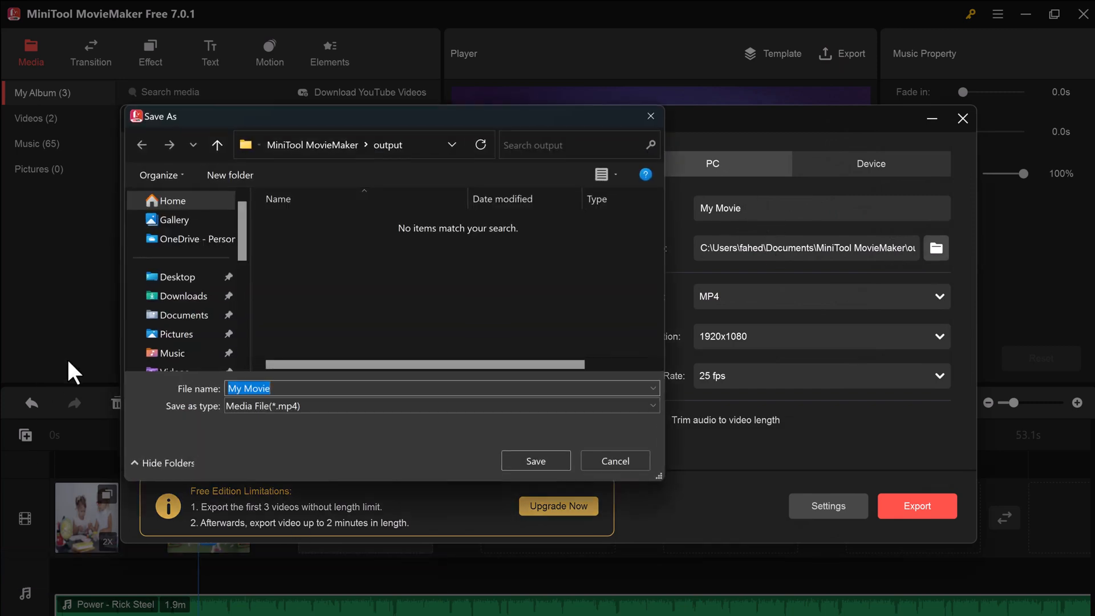
pyautogui.click(174, 296)
pyautogui.click(552, 460)
# Step: Set the export to MP4 format, 1920x1080 resolution and 60 fps, and start exporting the video
pyautogui.click(733, 312)
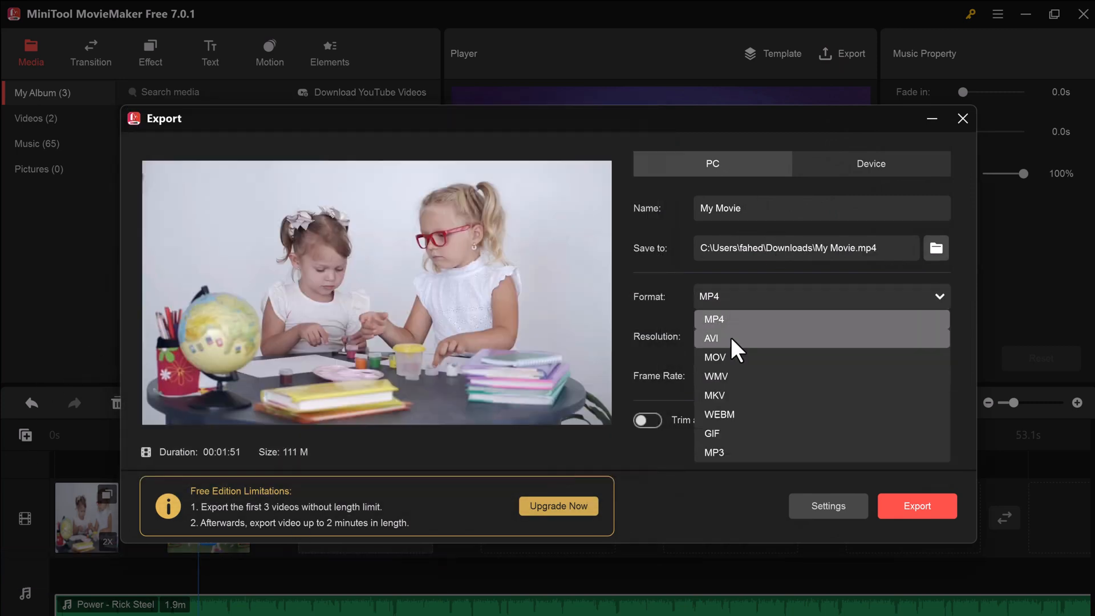
pyautogui.press('Escape')
pyautogui.click(733, 342)
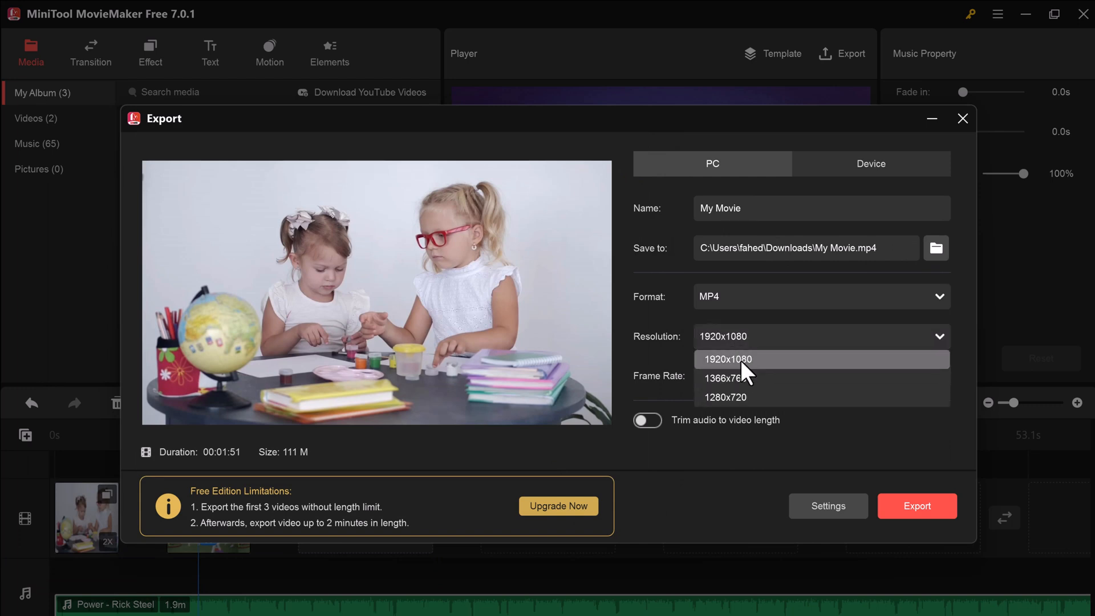
pyautogui.click(740, 360)
pyautogui.click(748, 377)
pyautogui.click(732, 454)
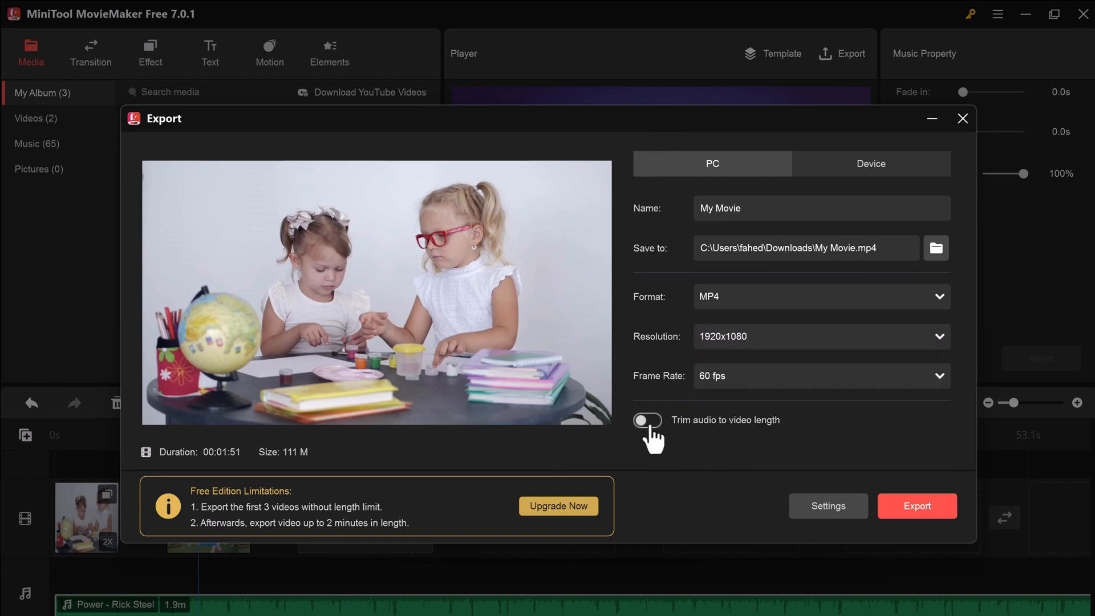
pyautogui.click(648, 422)
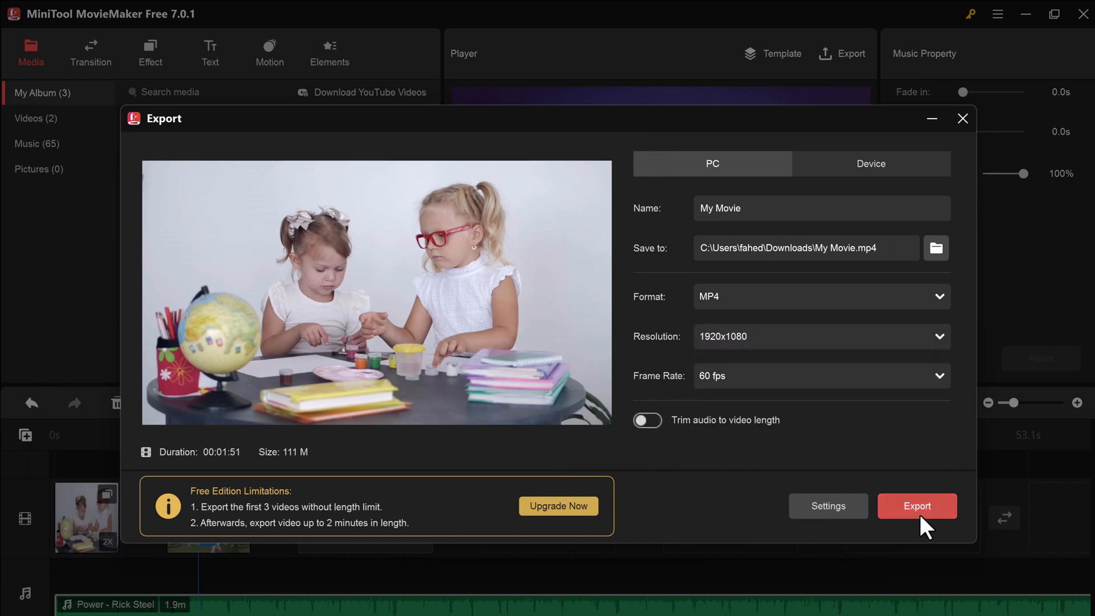
pyautogui.click(920, 494)
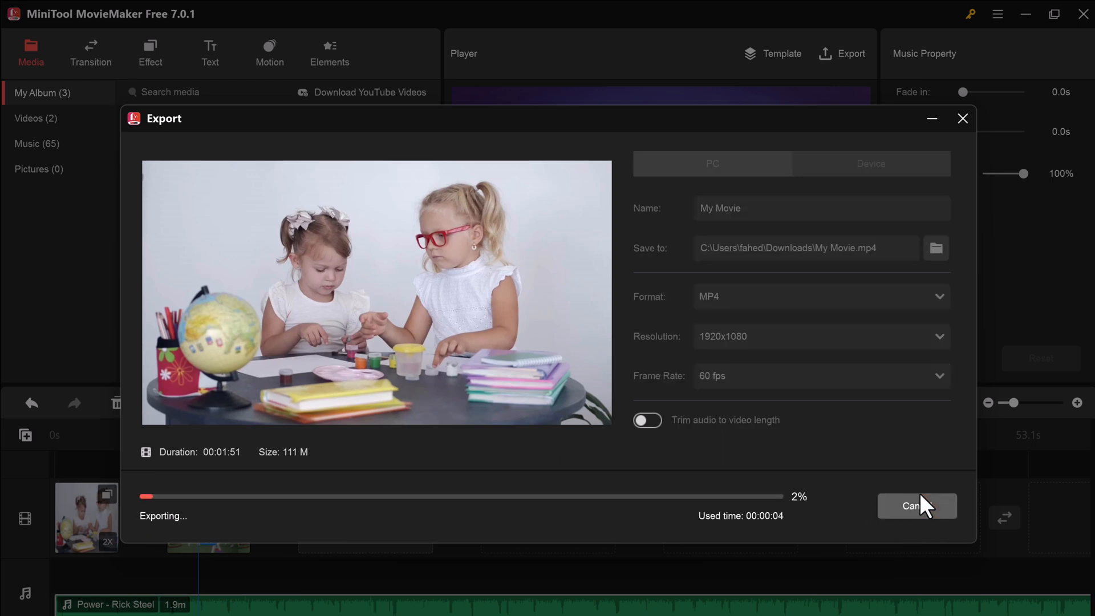